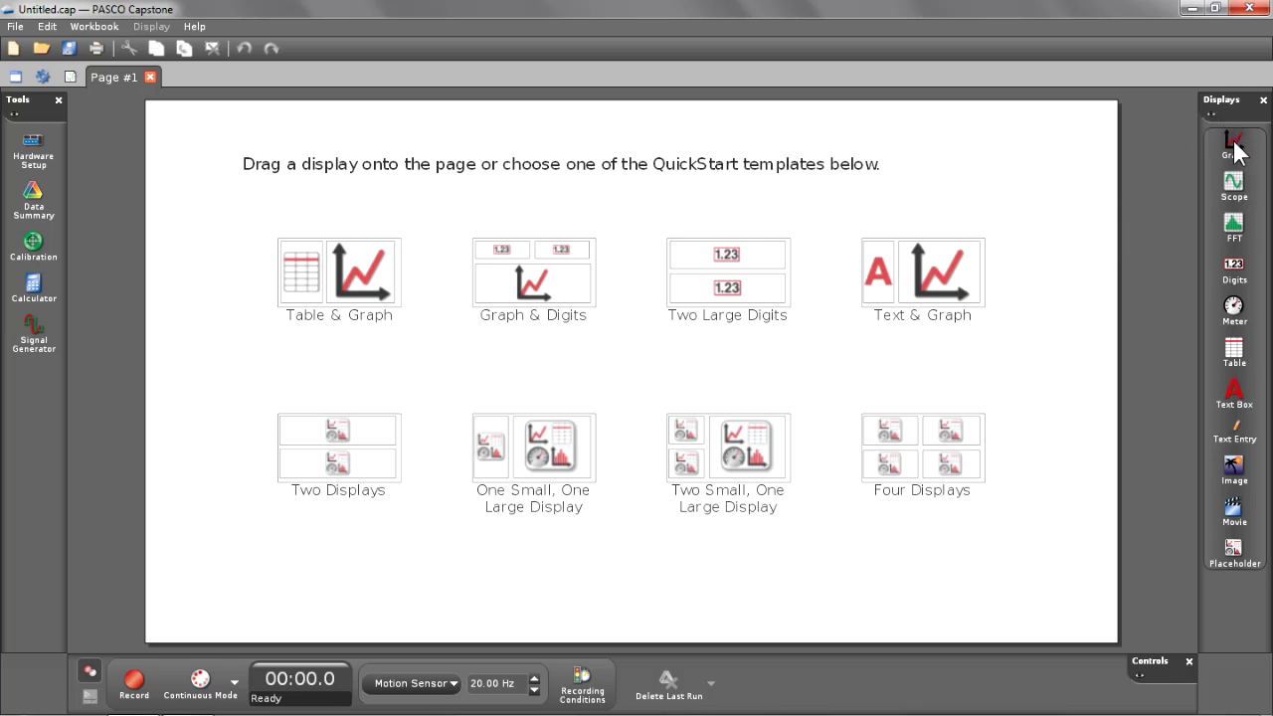
Step: Add a graph plotting Position (m) against time to the blank page
drag(1234, 144, 416, 330)
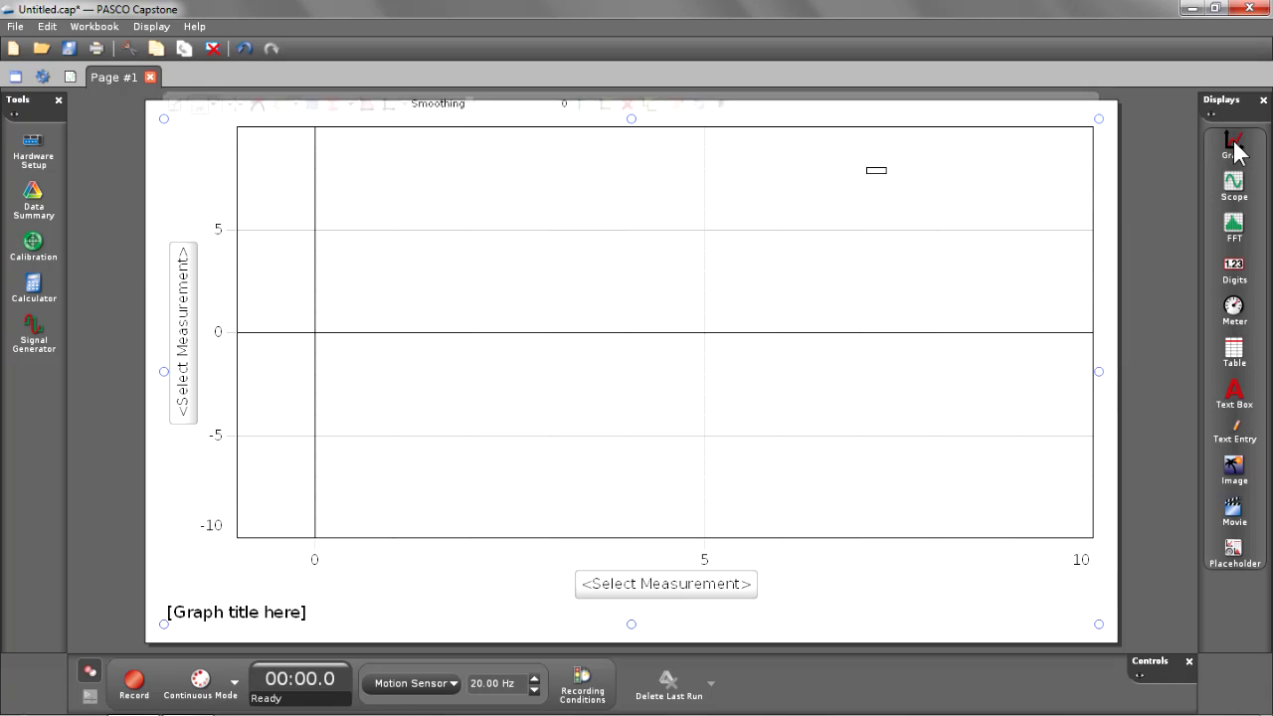
click(185, 348)
click(204, 475)
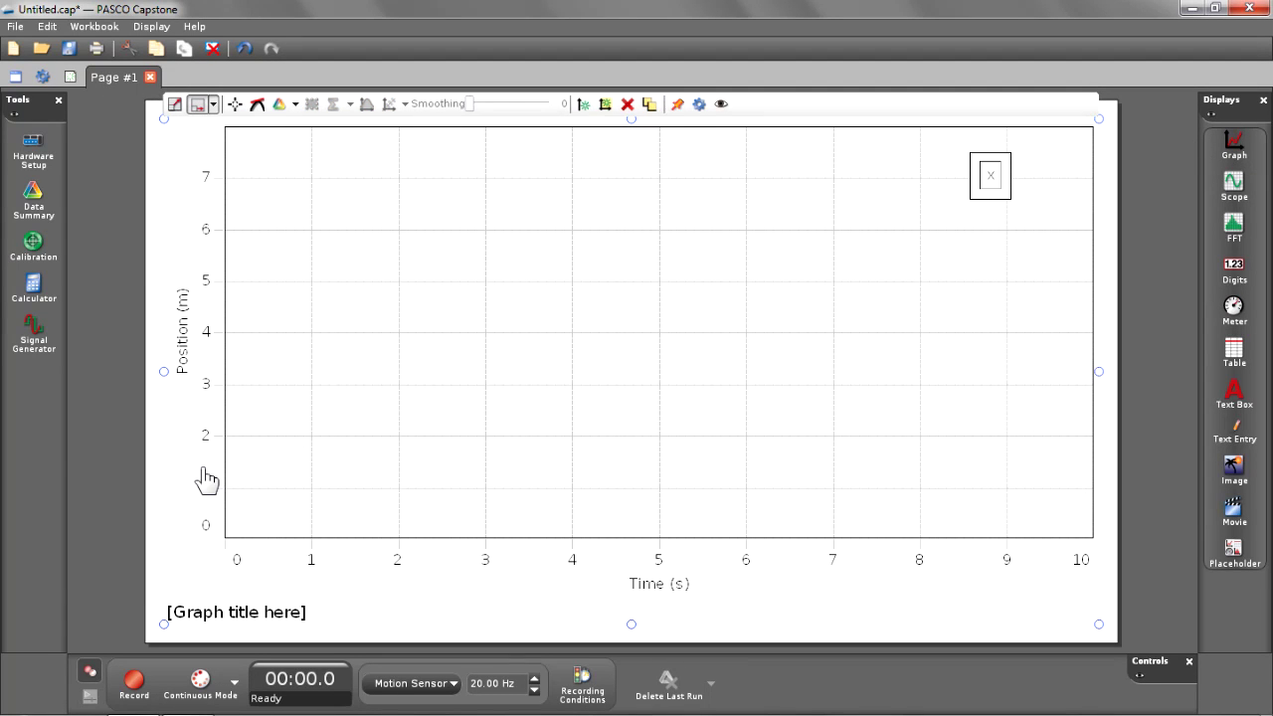
Step: Record Run #1 of the cart's motion and scale the graph to fit the data
click(135, 683)
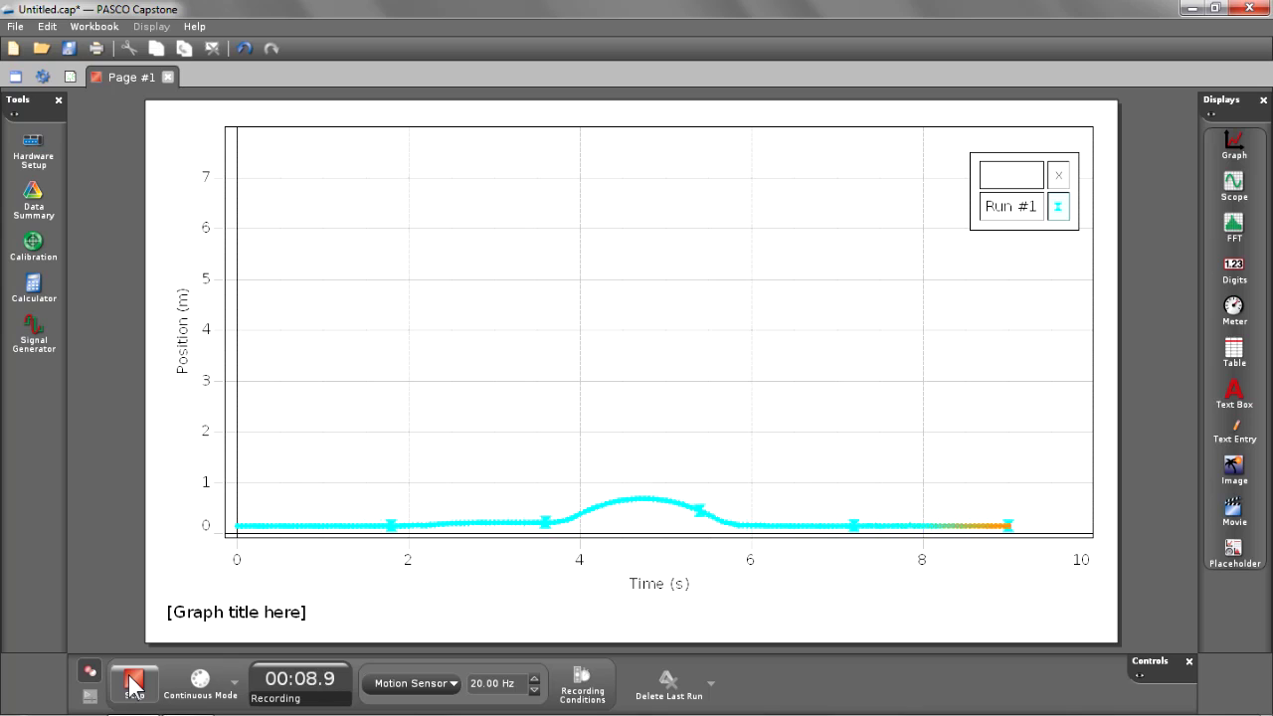
click(135, 684)
mouse_move(176, 299)
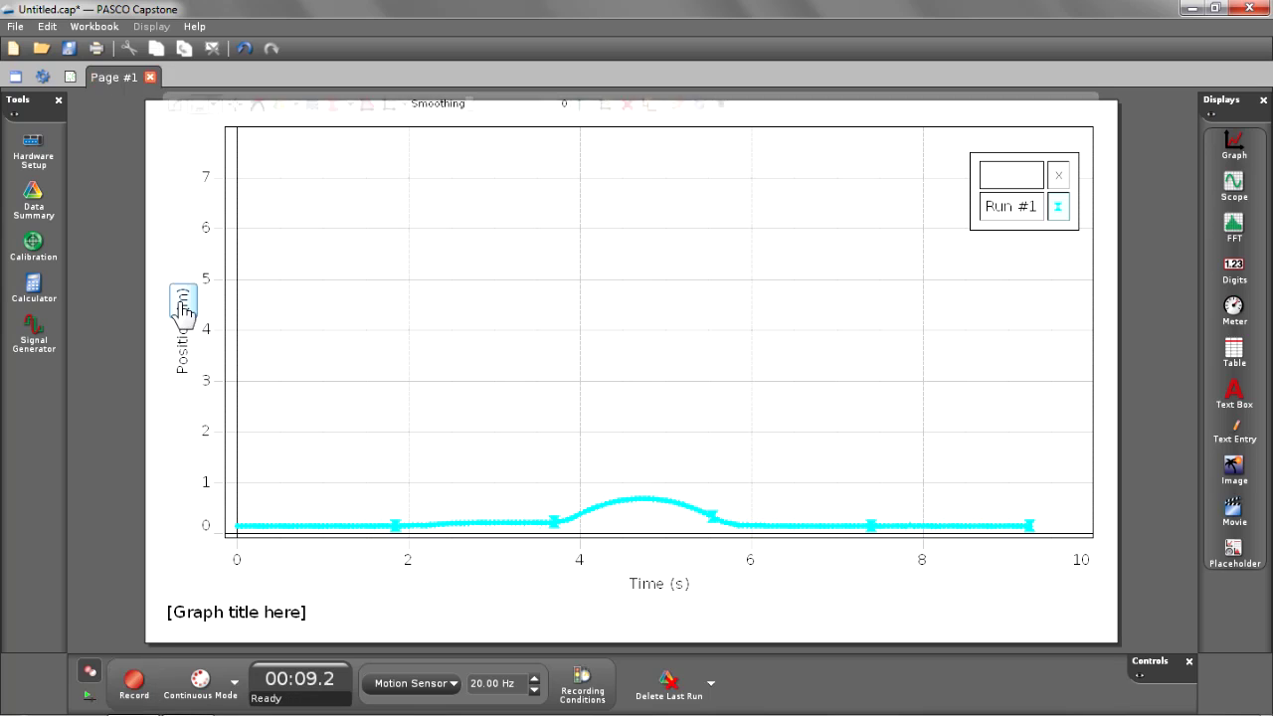
click(174, 103)
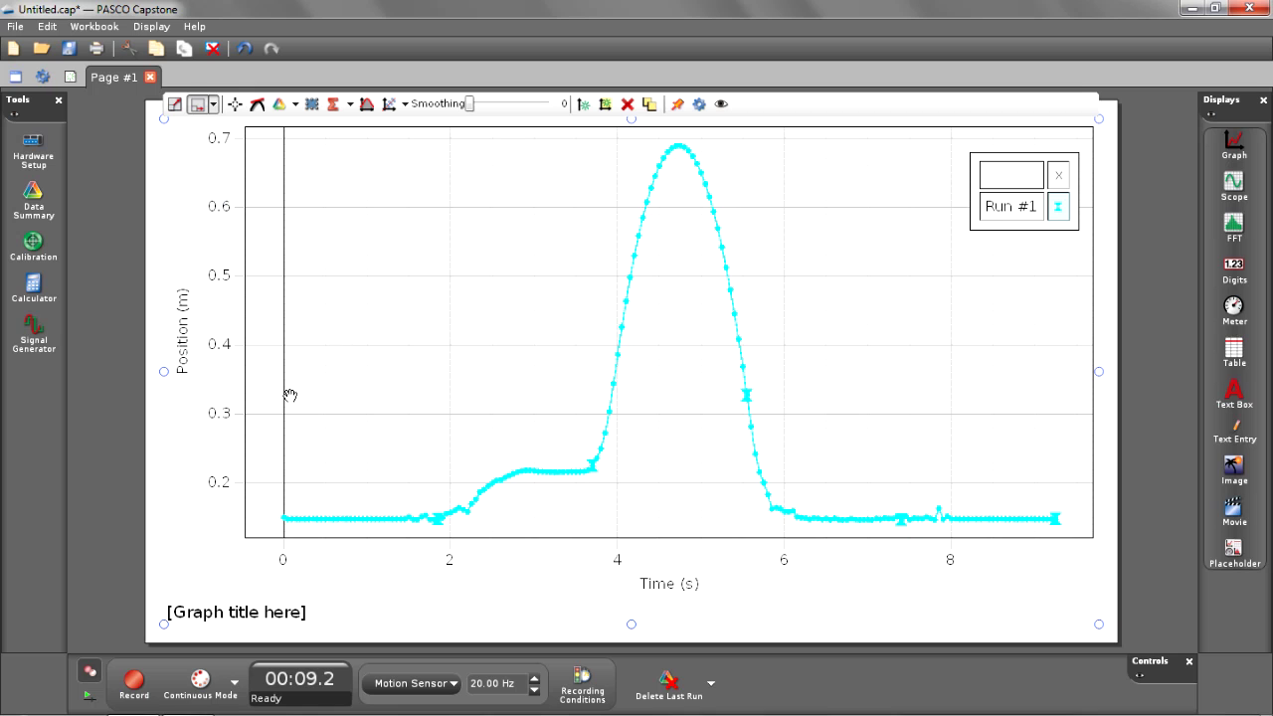
Step: Replay Run #1 at x1/4 playback speed, then add a new Page #2
click(88, 699)
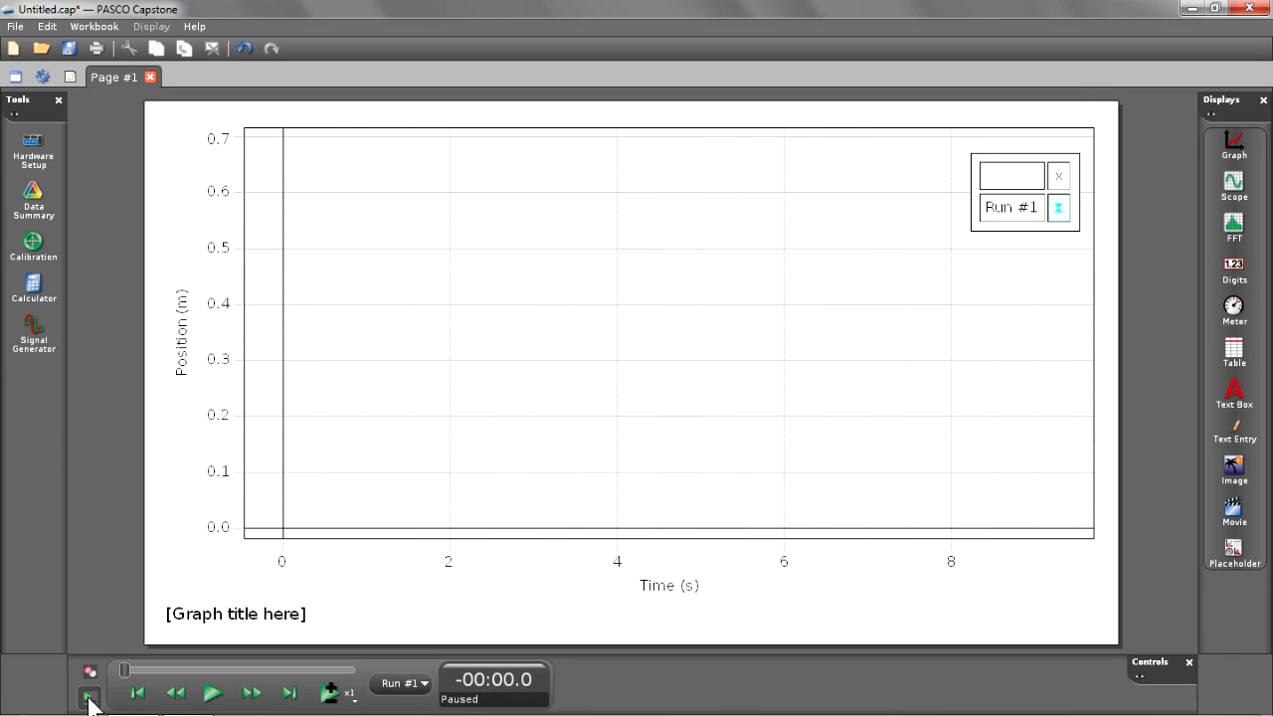
click(205, 690)
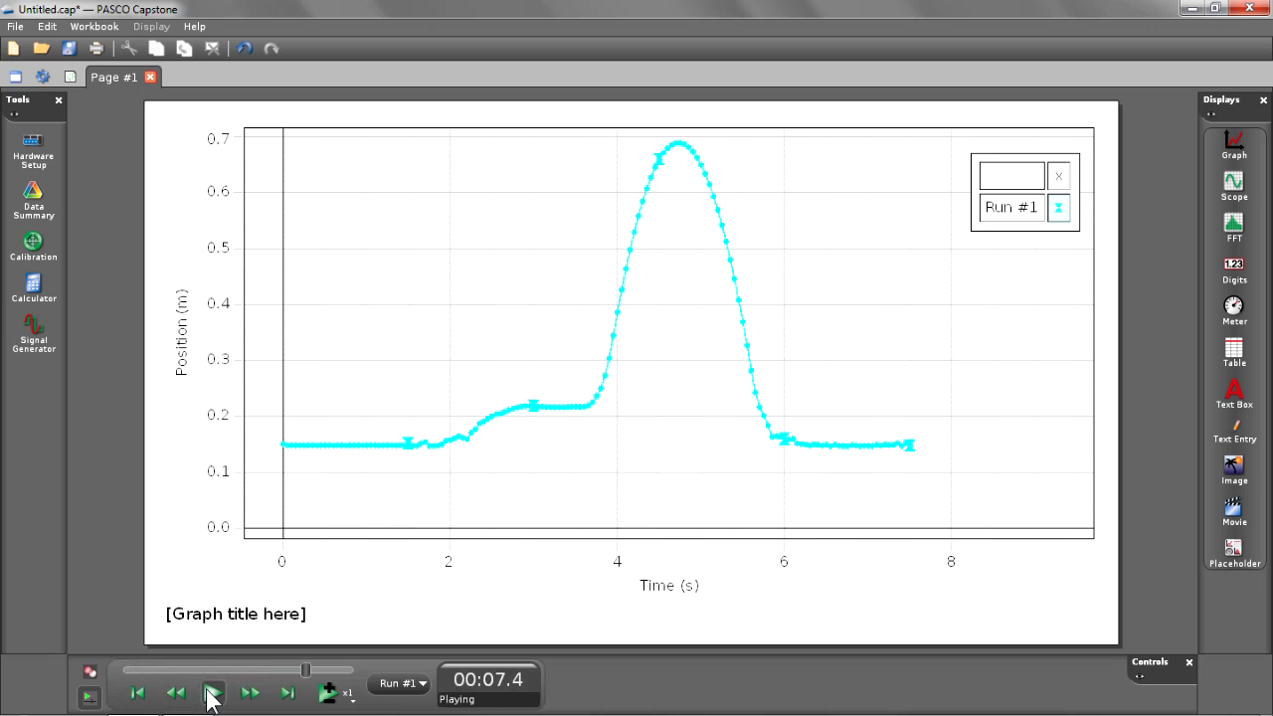
click(334, 695)
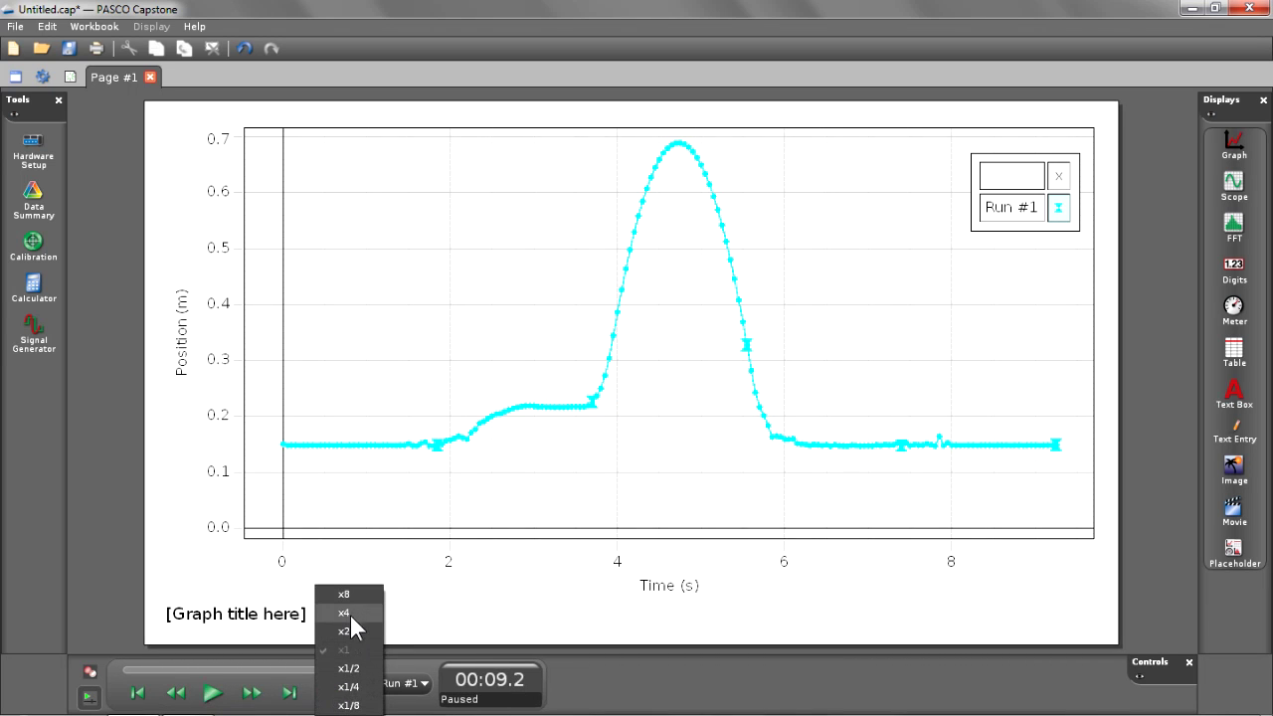
click(355, 692)
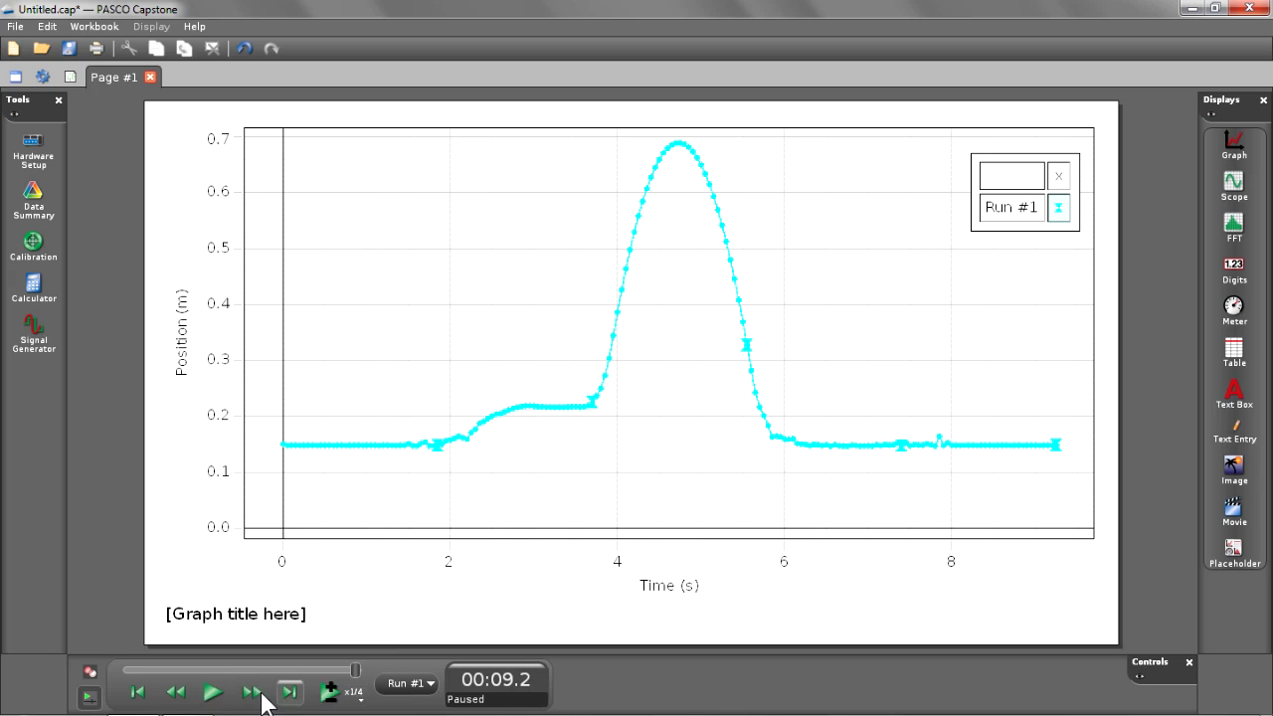
click(211, 692)
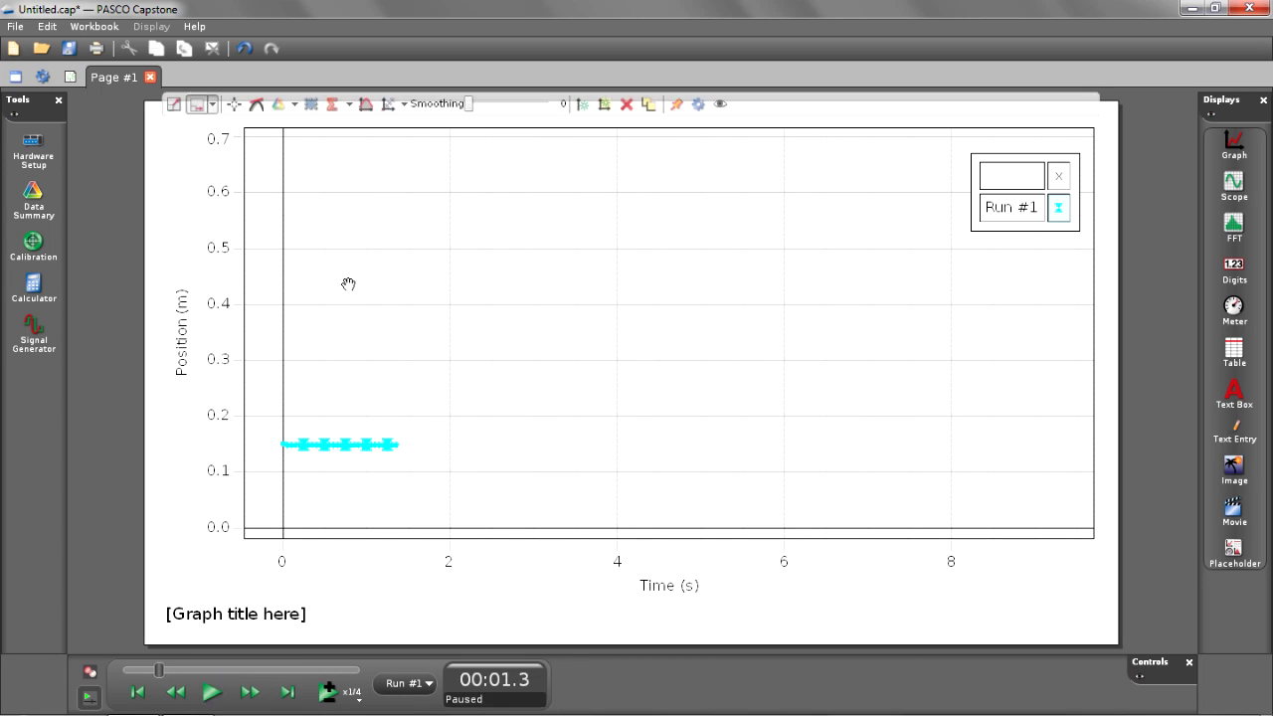
click(69, 76)
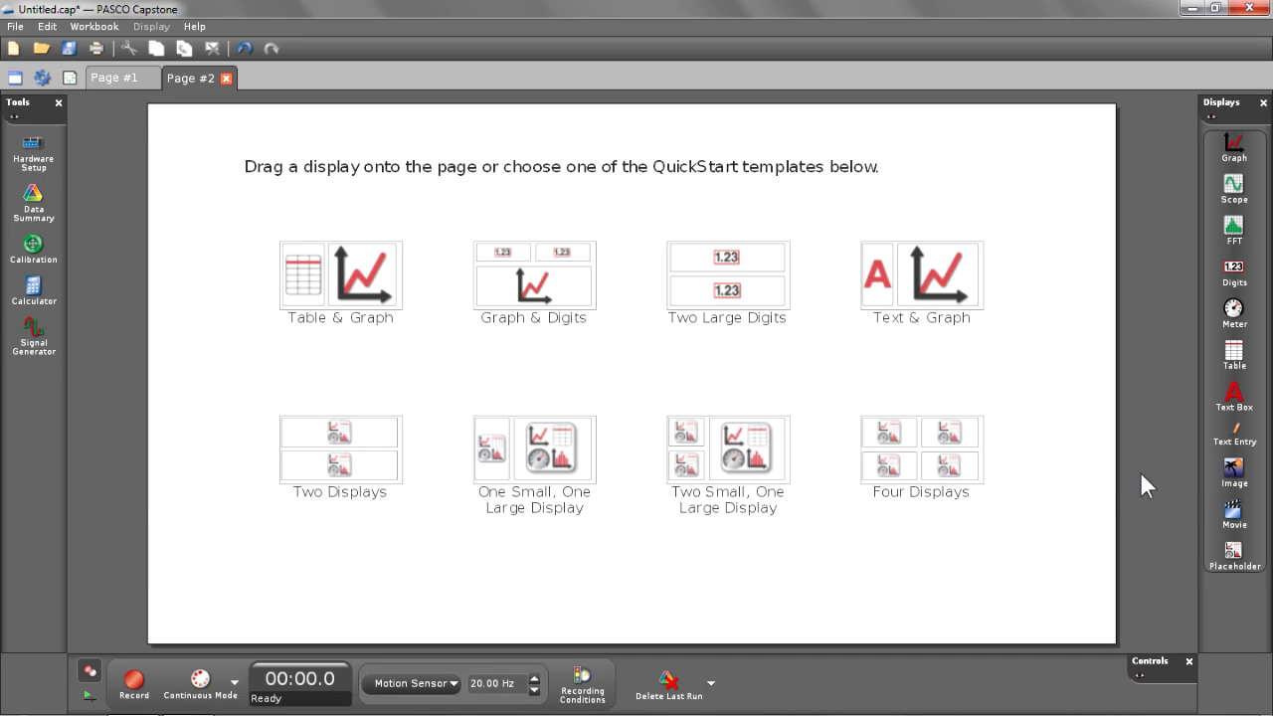
Step: Add a webcam movie set to Record Movie with Synced Data, plus a Position (m) graph beside it
double_click(1233, 517)
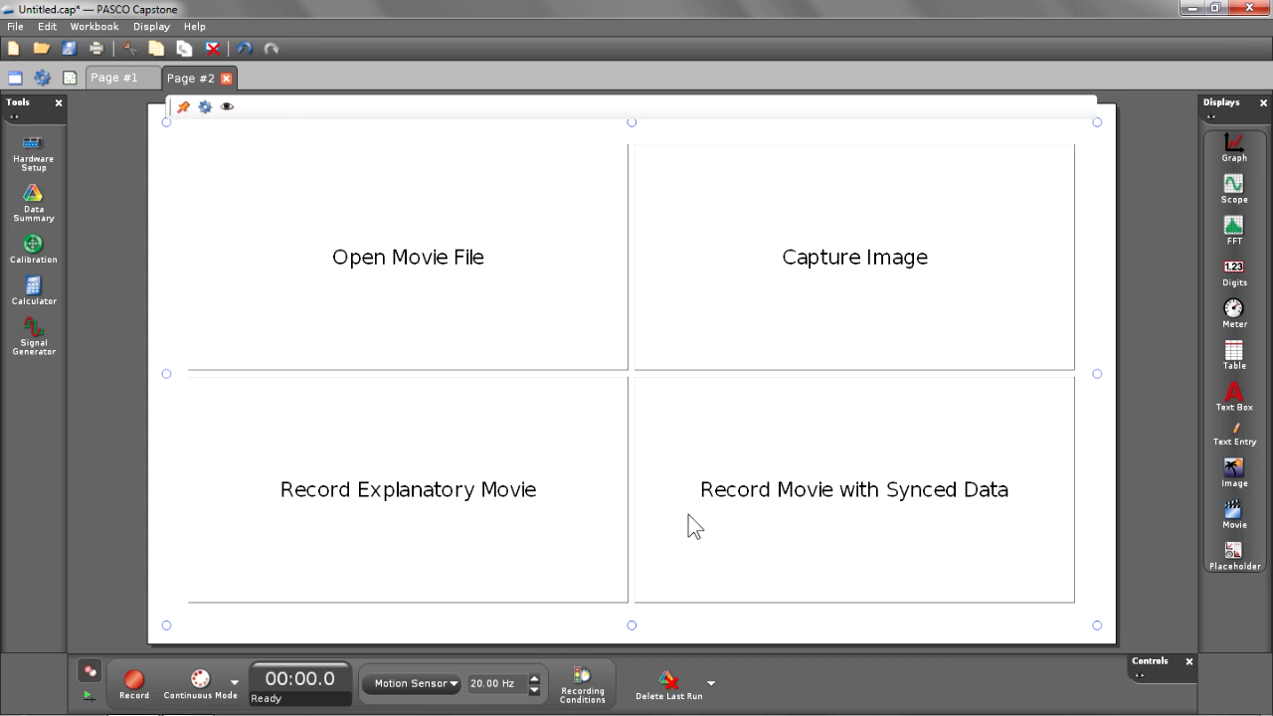
click(923, 511)
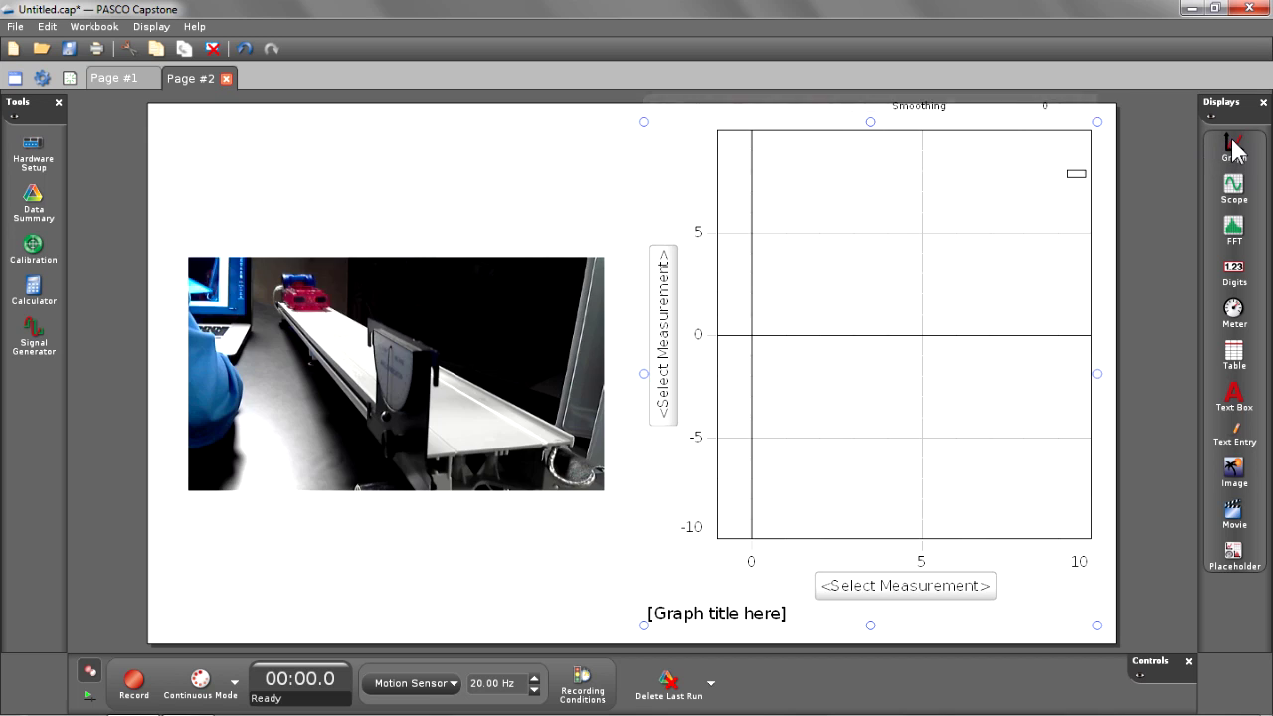
drag(1233, 148, 937, 205)
click(664, 336)
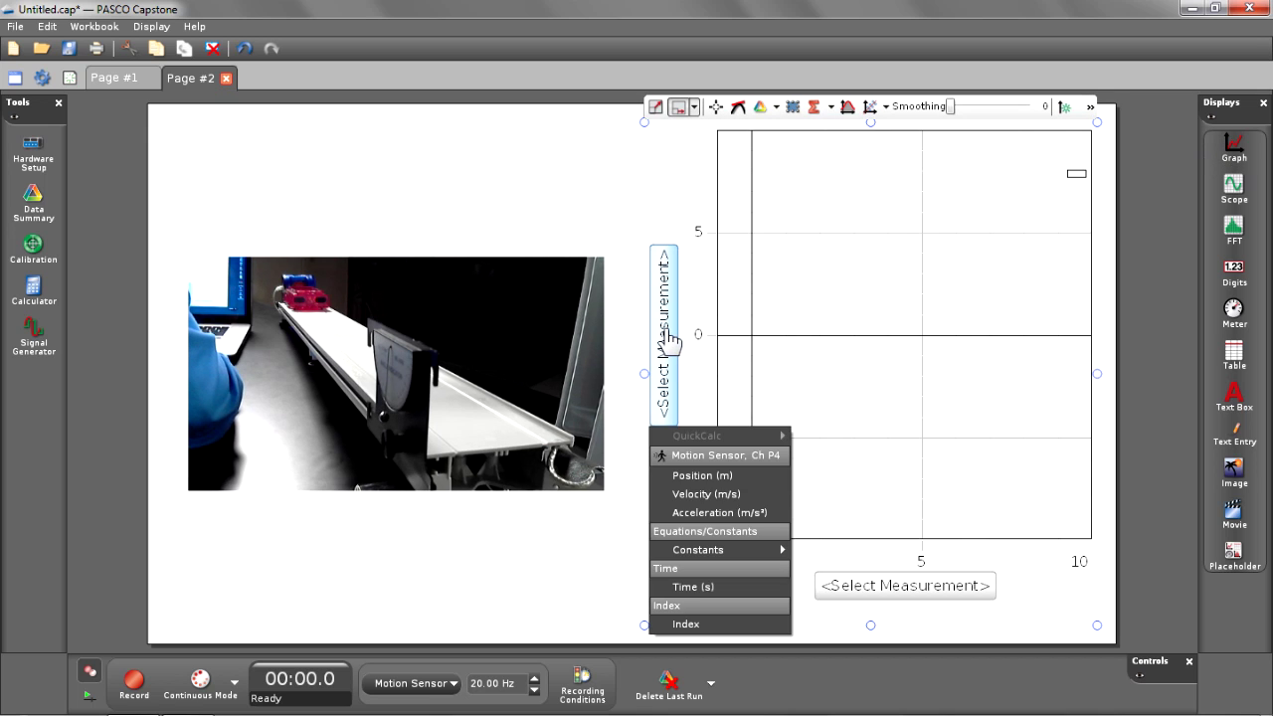
click(686, 475)
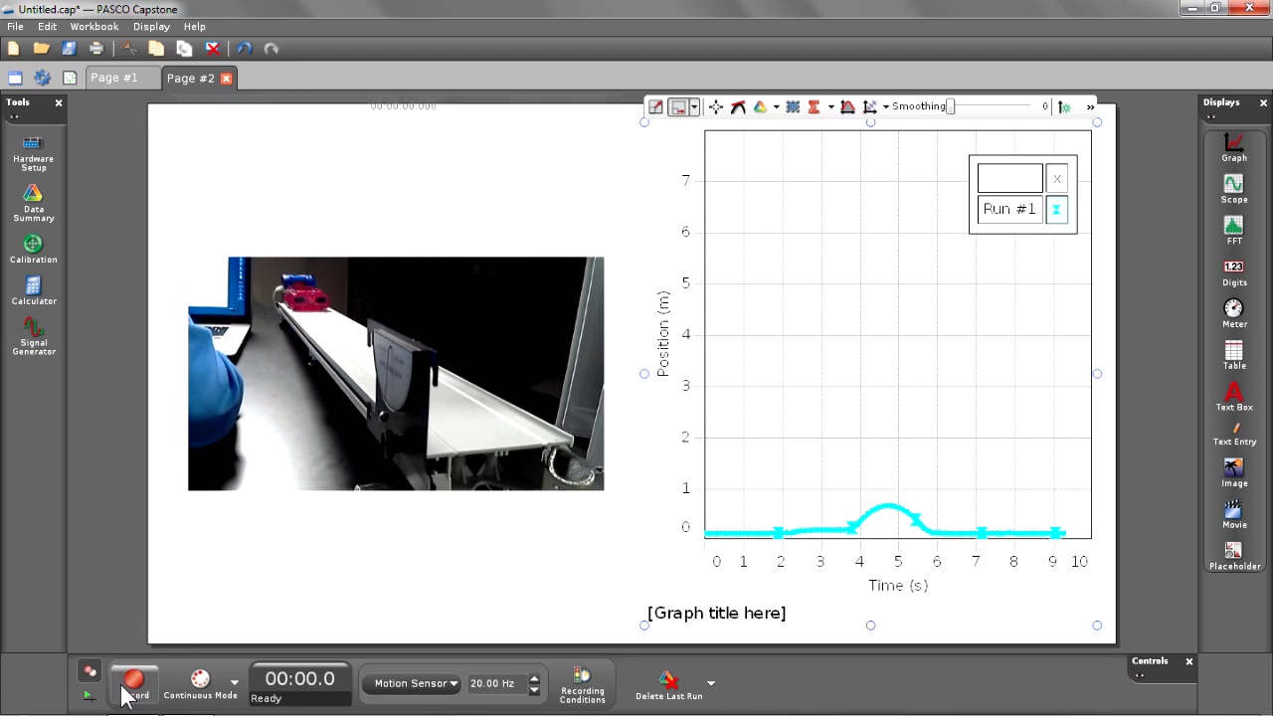
Step: Record Run #2 with synced video, scale the graph to fit, and play it back
click(127, 691)
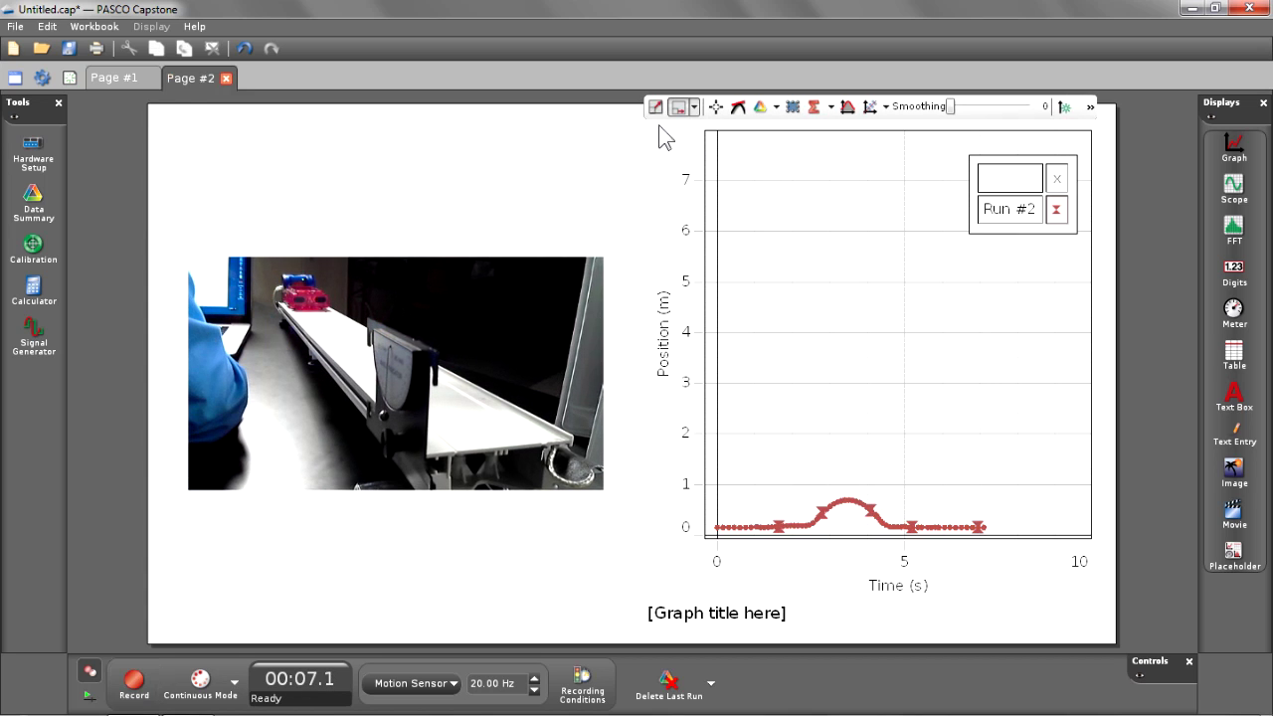
click(655, 107)
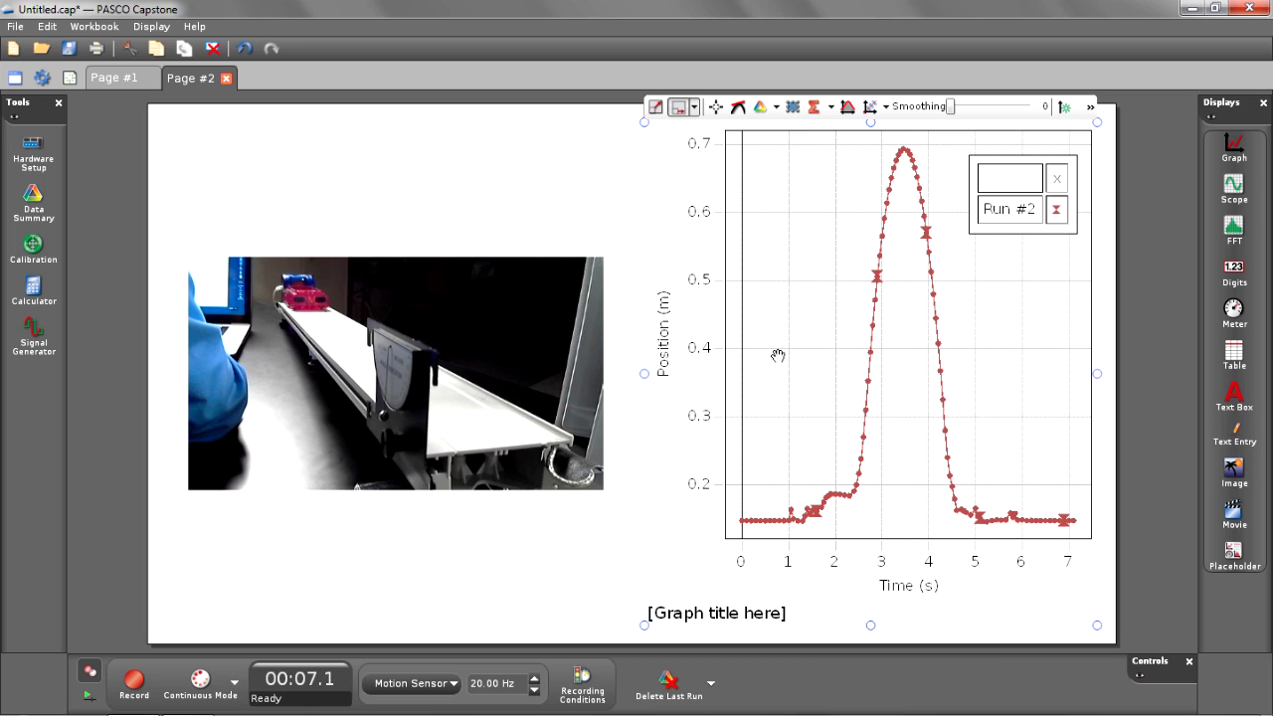
click(89, 696)
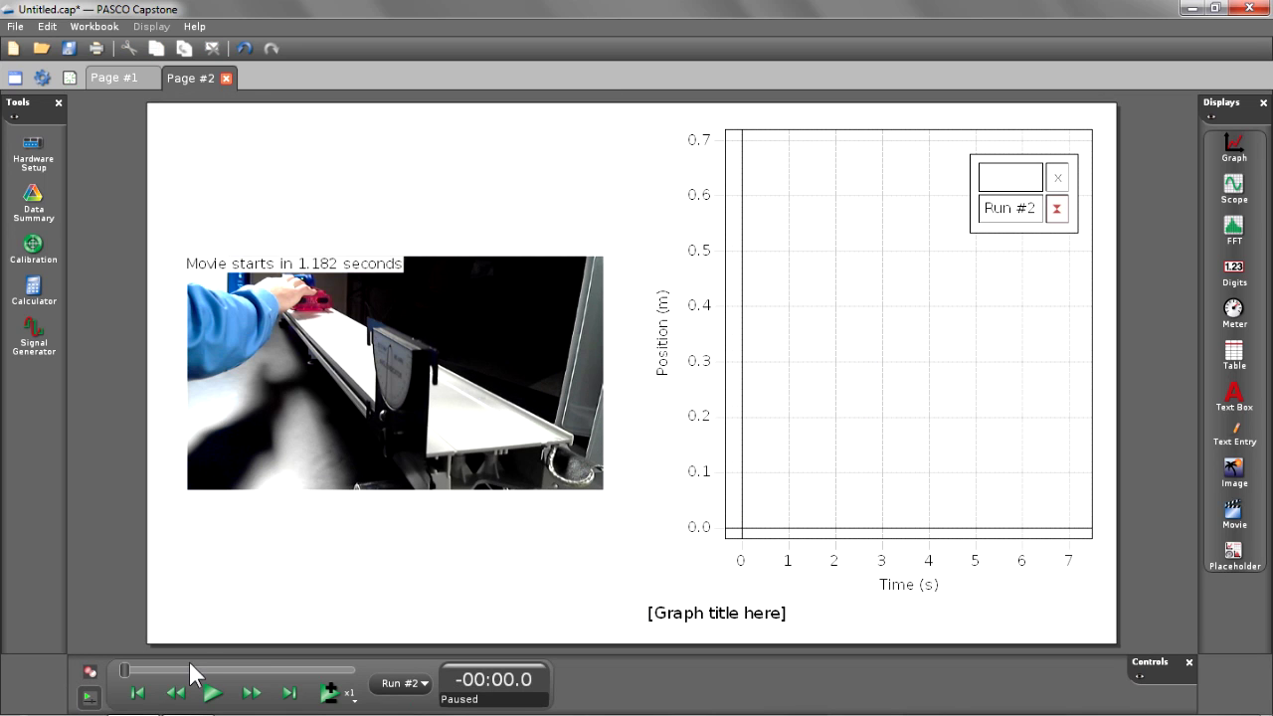
click(213, 695)
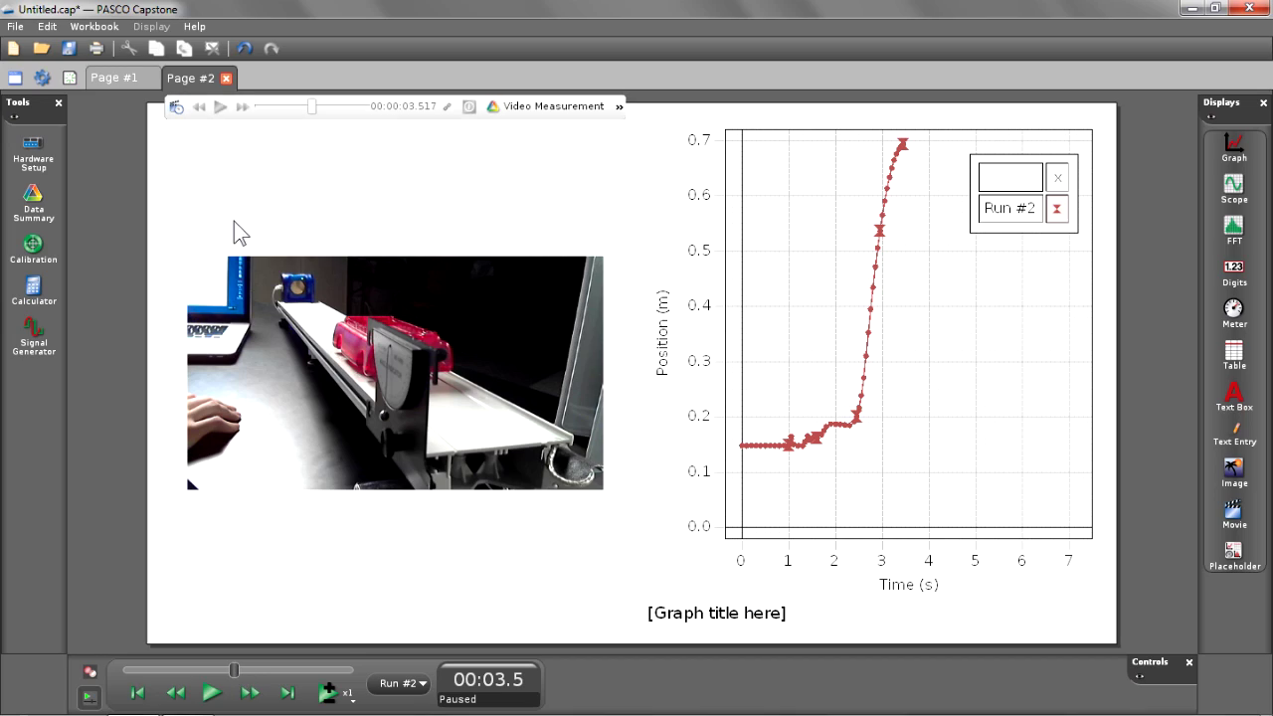
Step: Resync the webcam video to Run #2 at the matching frame, then rewind playback to the start
click(177, 114)
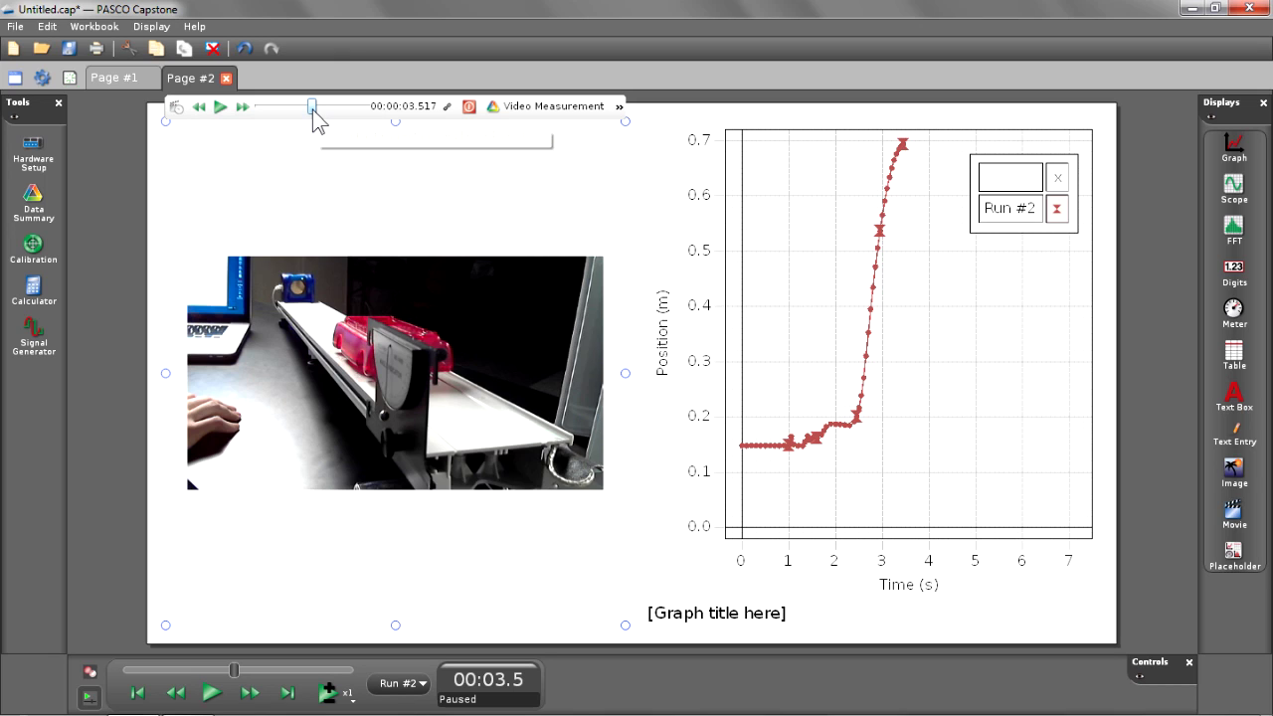
drag(314, 108, 310, 107)
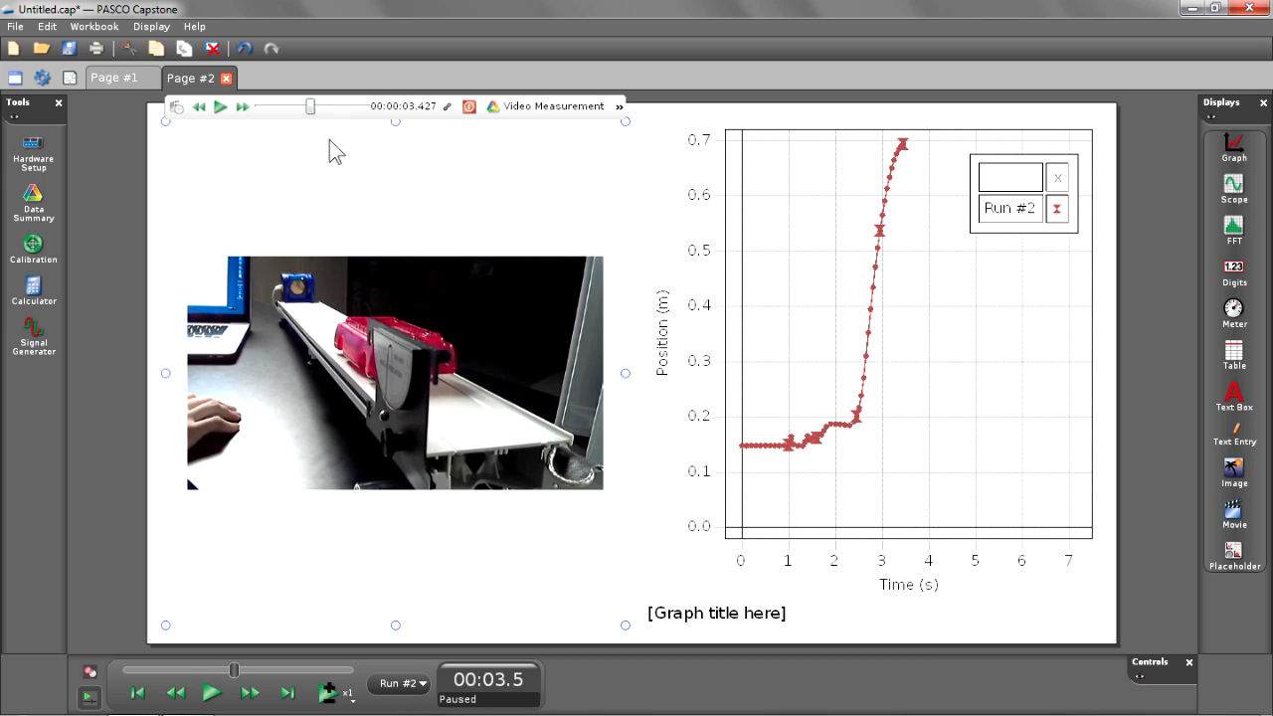
click(447, 105)
click(469, 107)
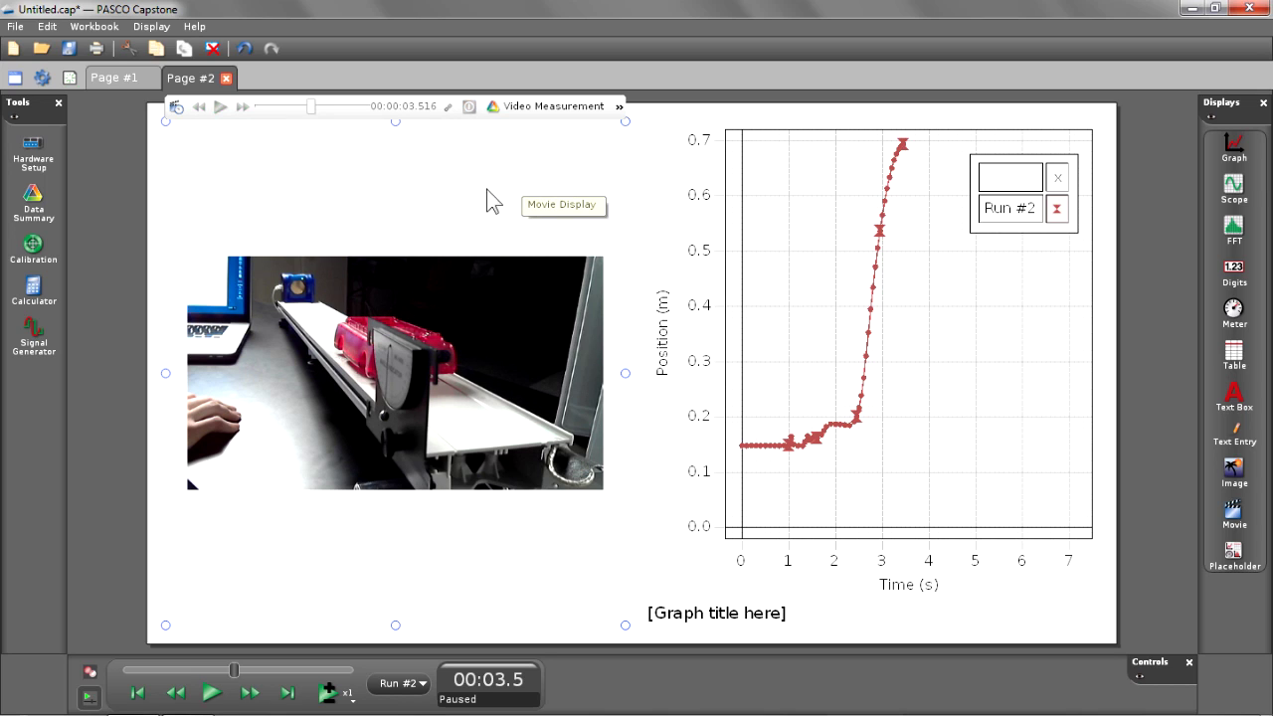
click(138, 694)
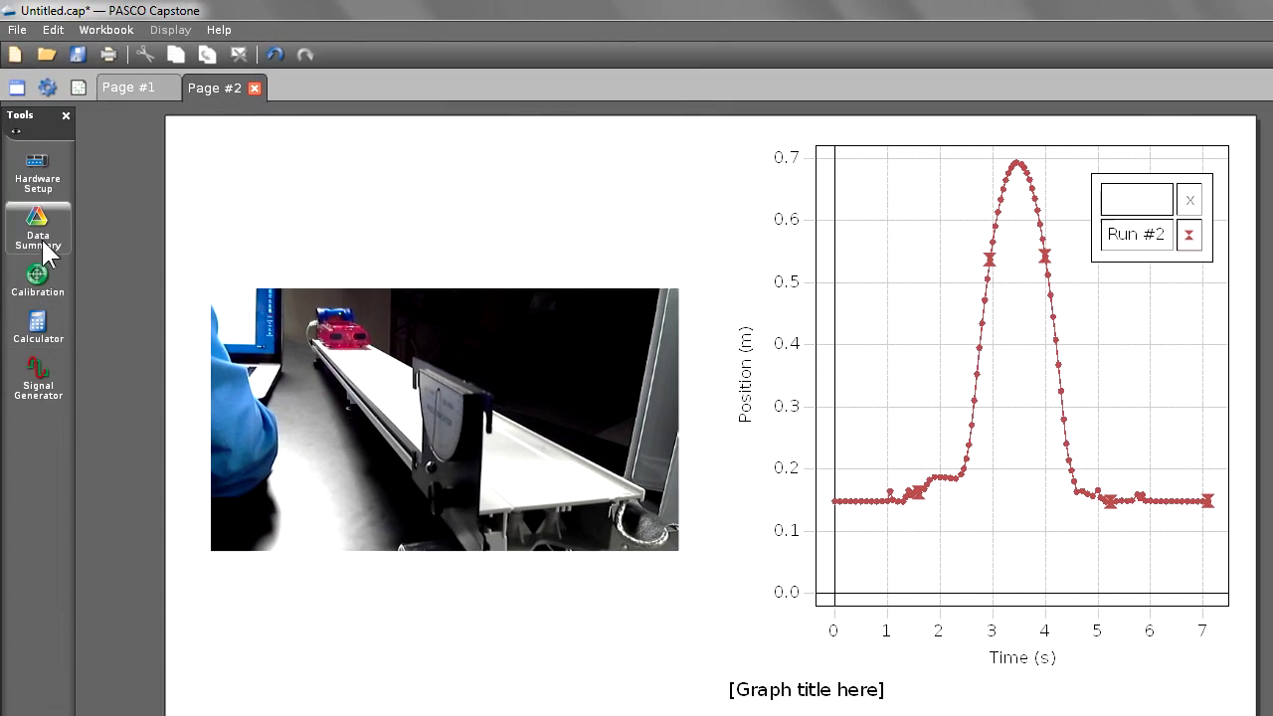
Step: In the Calculator, define PE=m*g*h with units of J
click(31, 334)
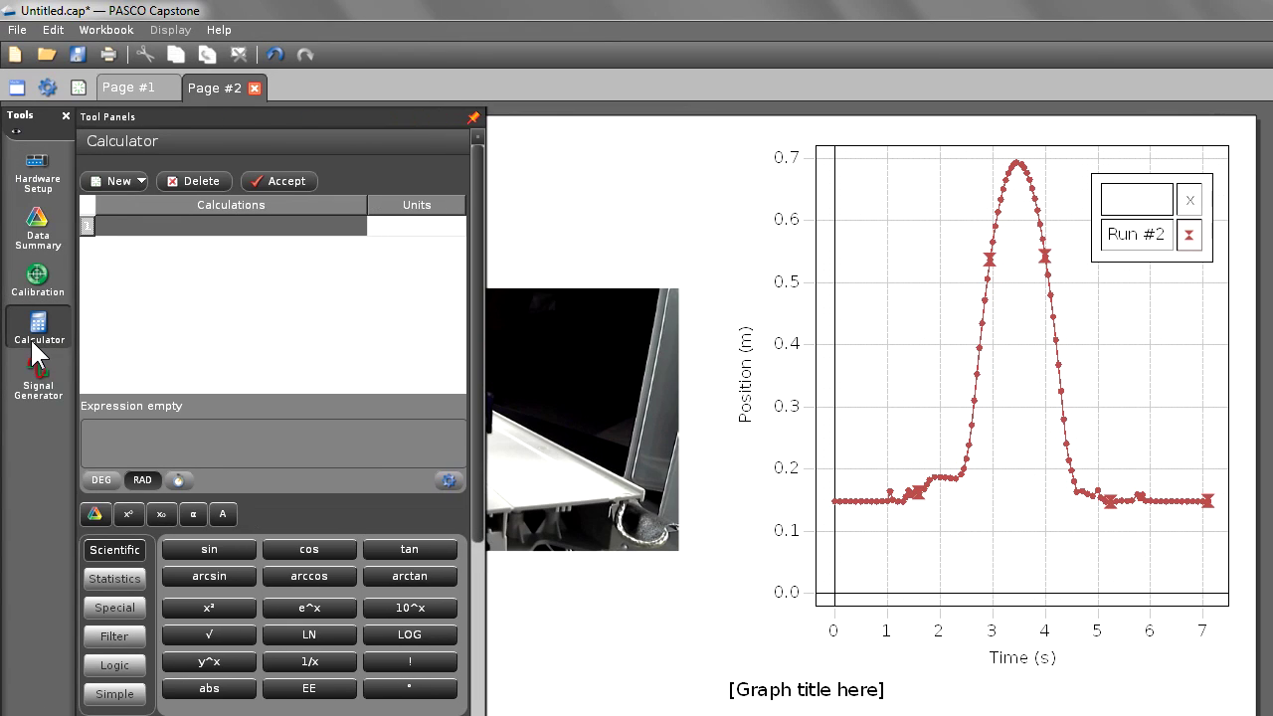
click(120, 225)
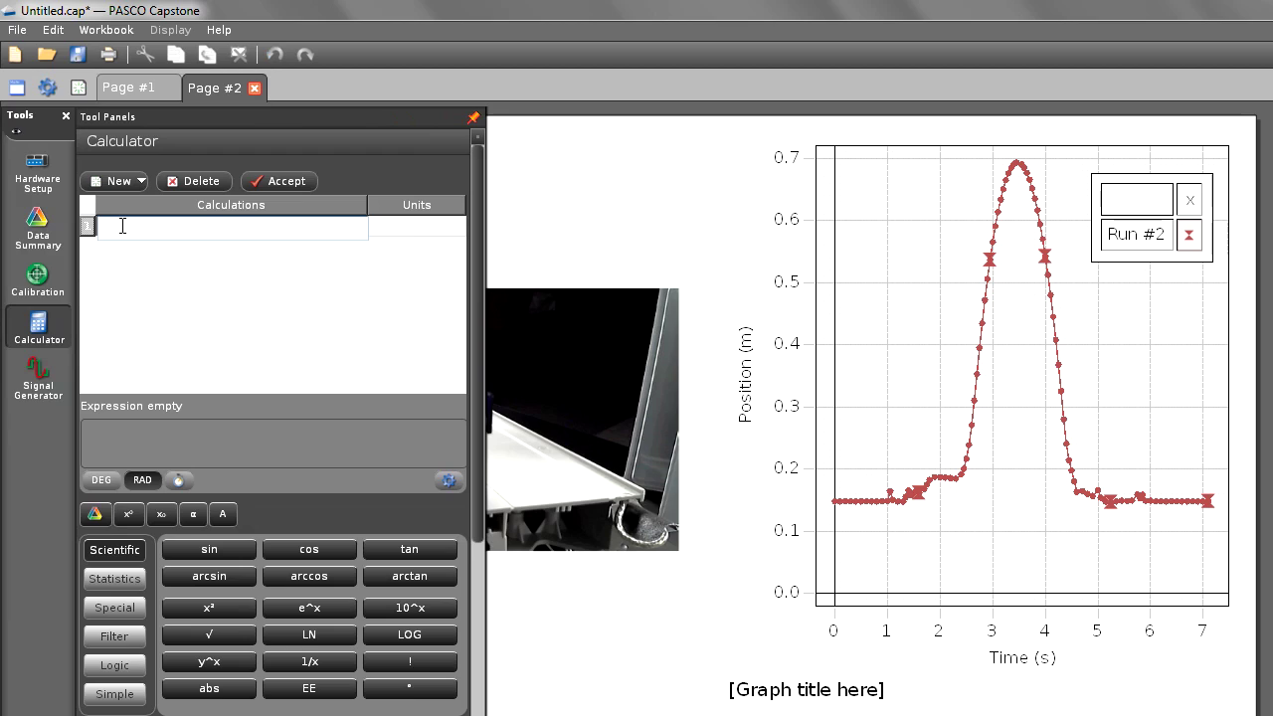
text(PE=m*g*h)
key(Tab)
text(J)
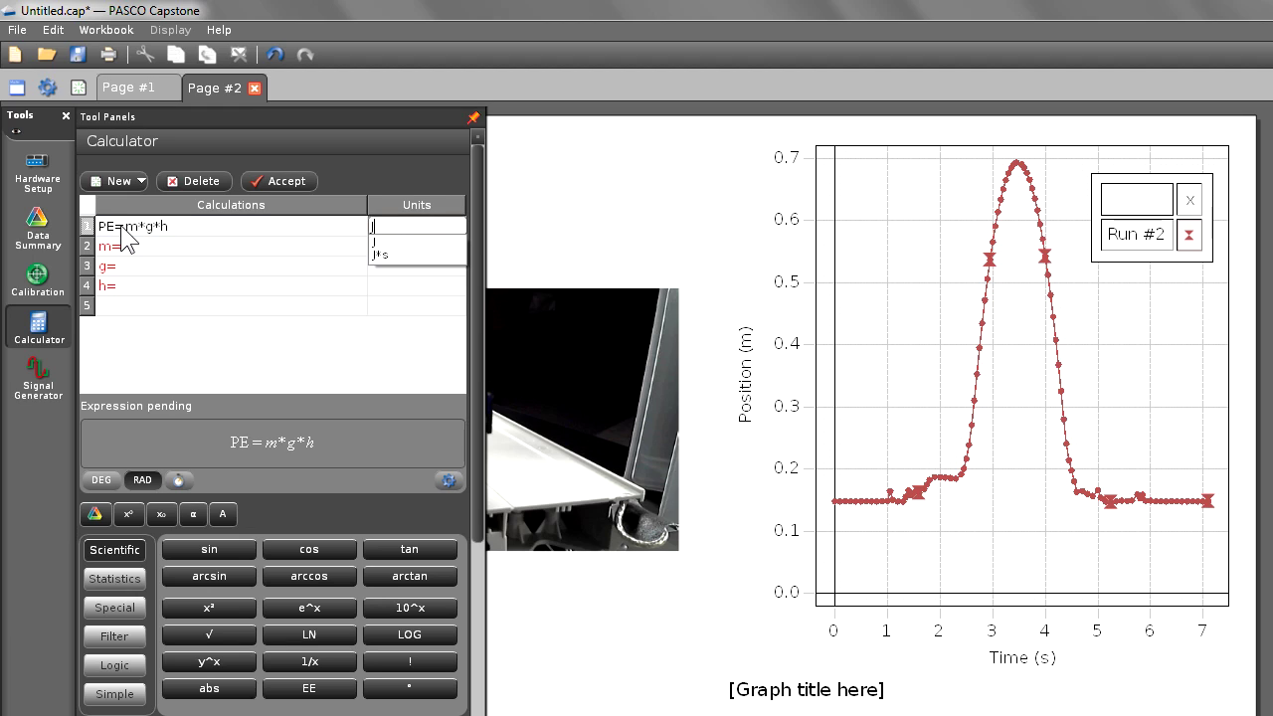
key(Down)
click(131, 245)
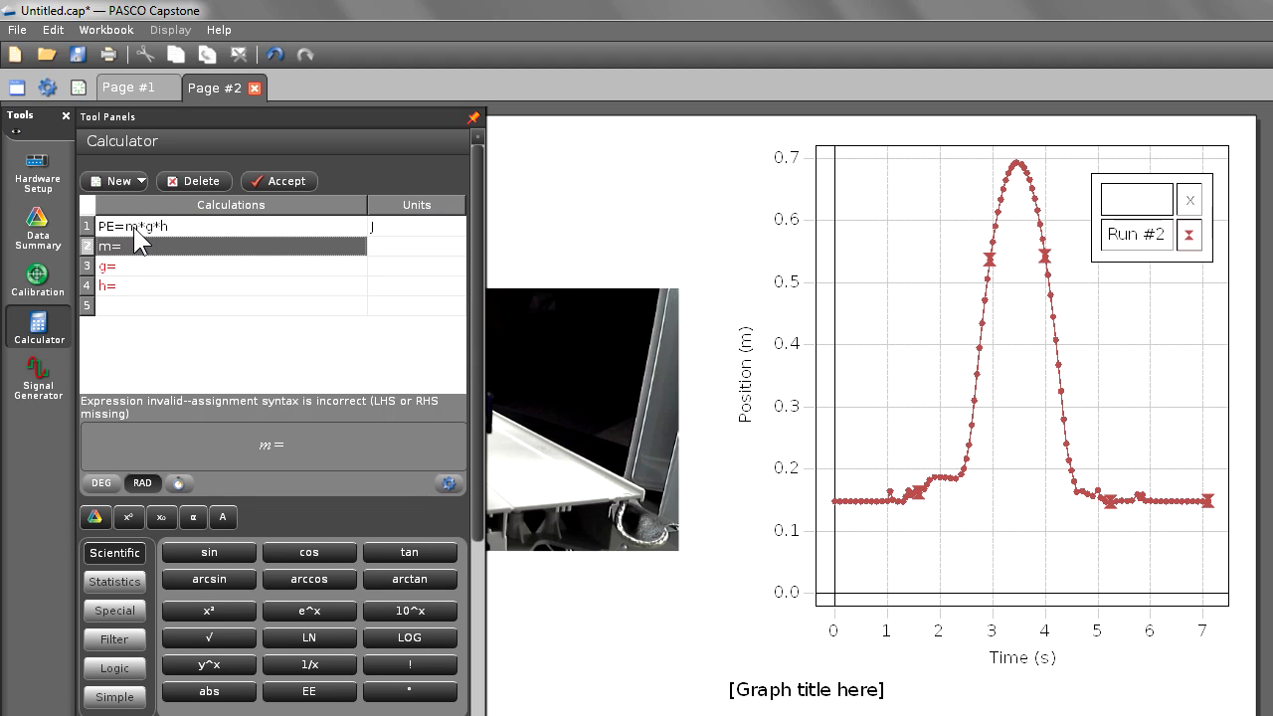
Step: Set the mass m to .25 with units of kg
click(131, 244)
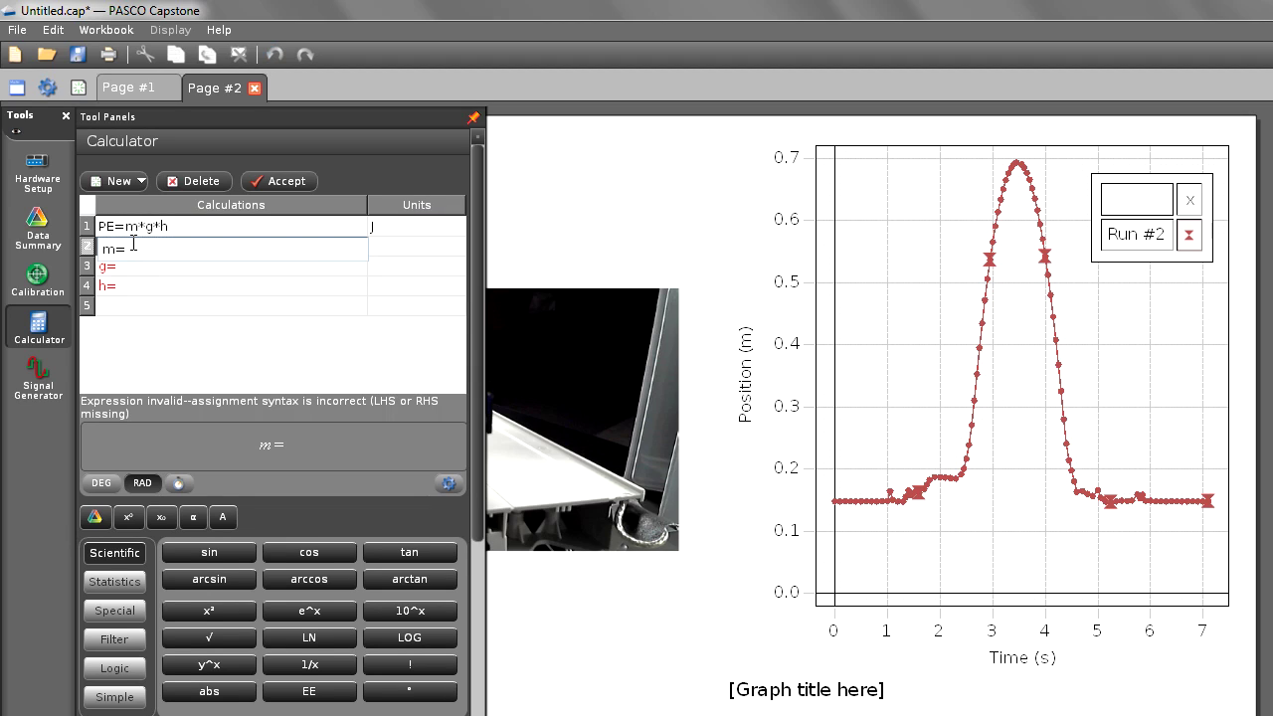
text(.25)
key(Tab)
text(kg)
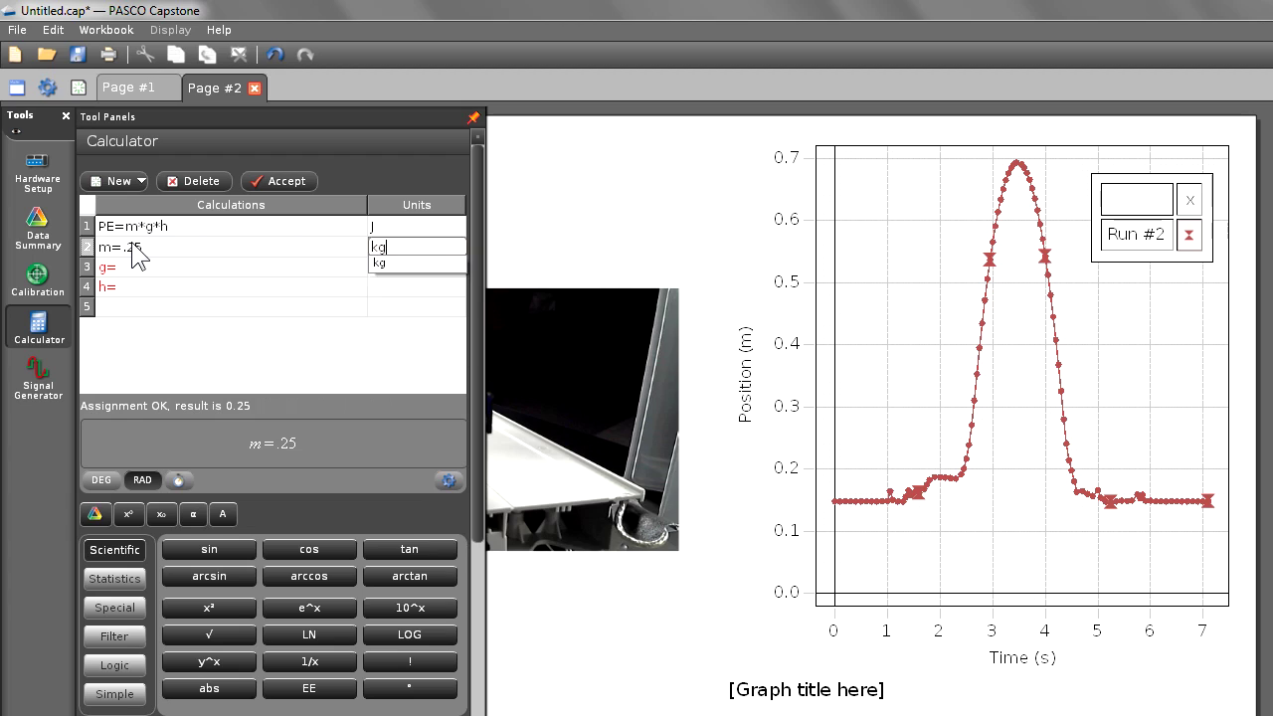
key(Return)
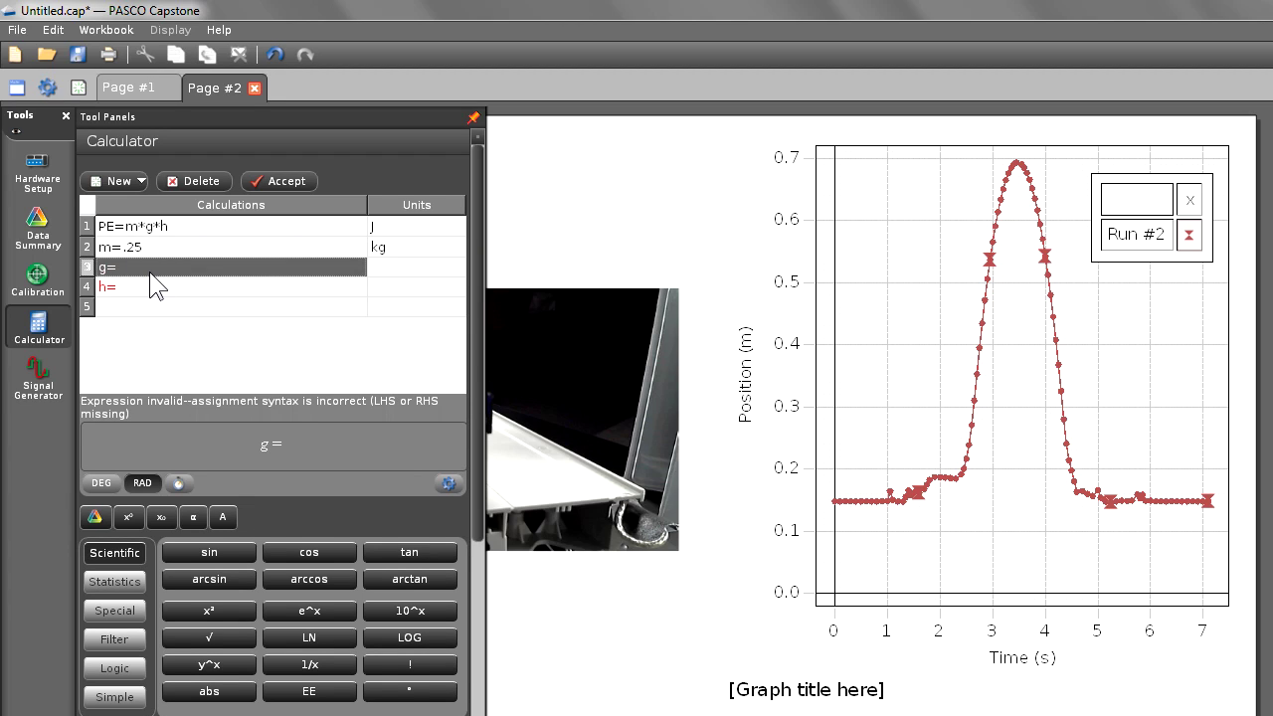
click(151, 272)
Step: Set g to the acceleration-due-to-gravity constant with units of m/s²
right_click(135, 272)
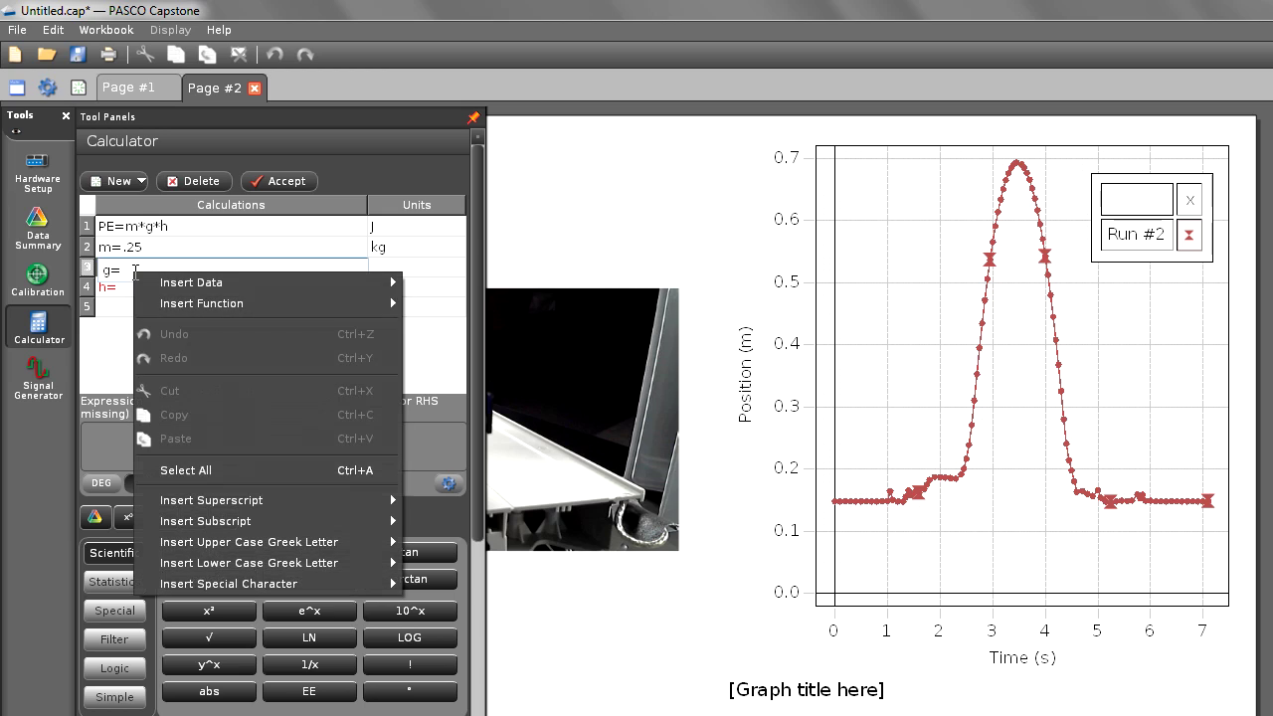
mouse_move(200, 286)
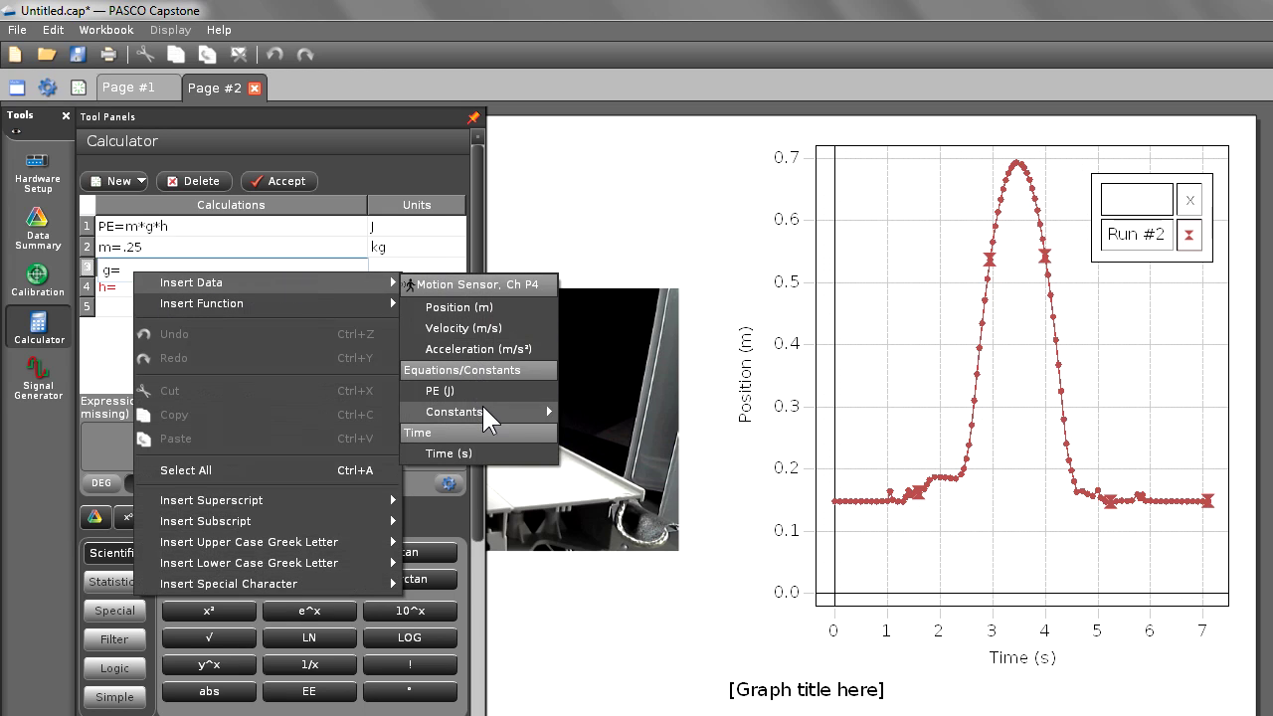
mouse_move(483, 406)
click(663, 579)
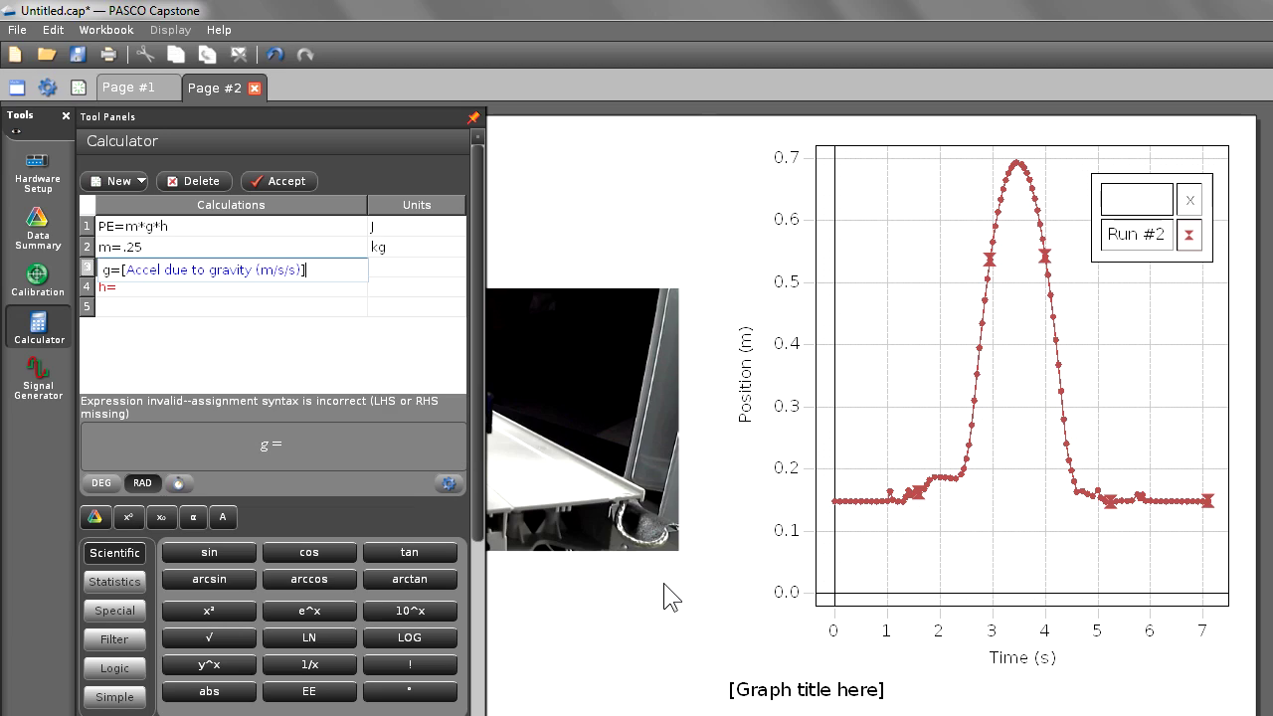
click(393, 268)
text(m/s²)
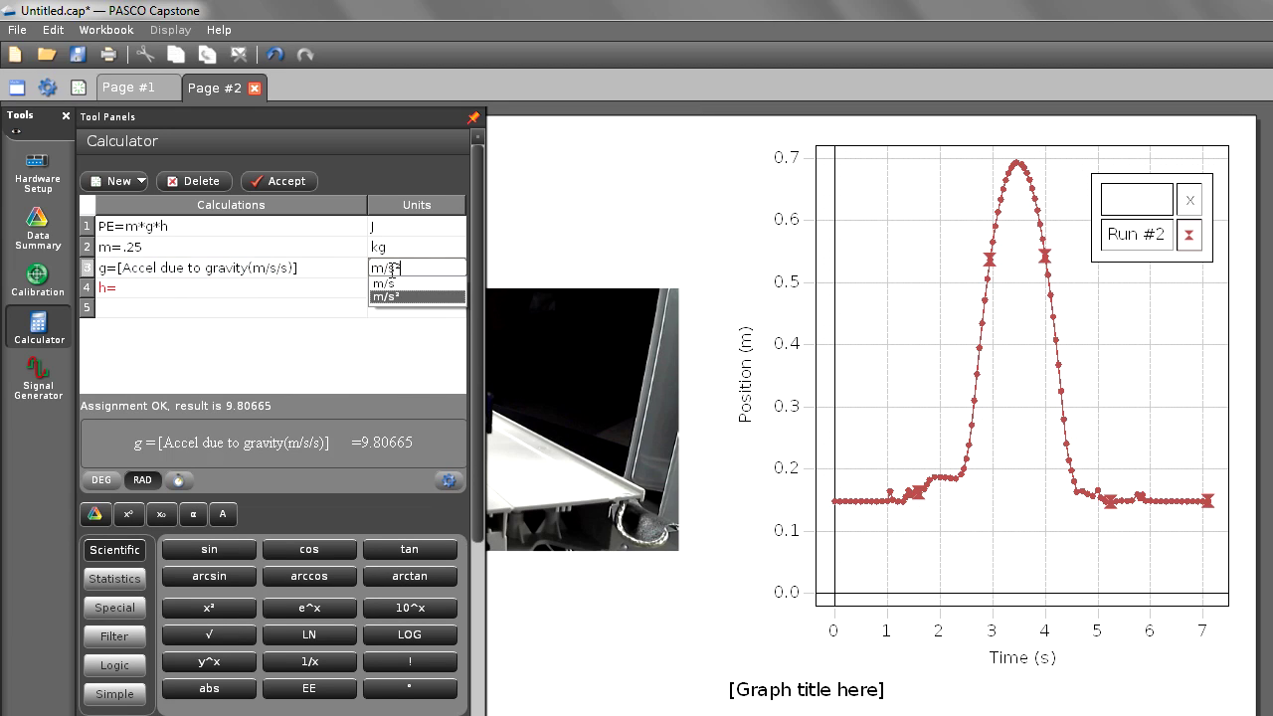
click(386, 295)
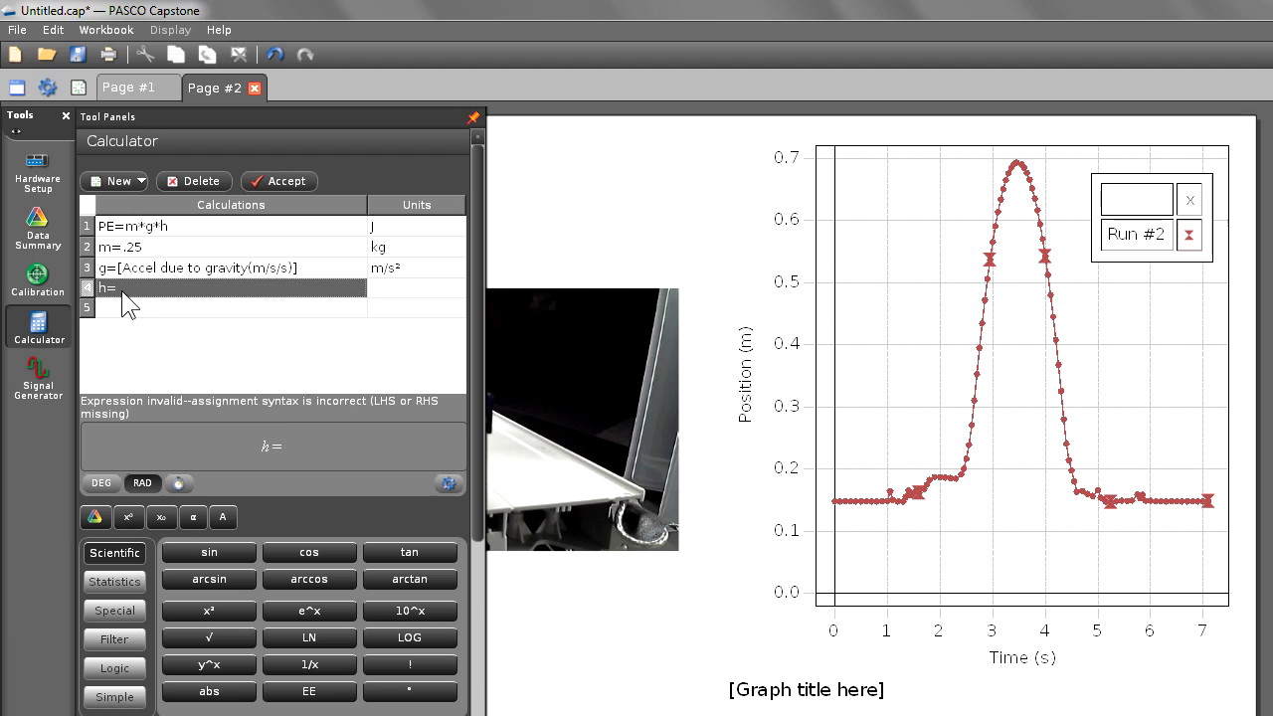
Step: Define h as [Position(m)]*sin(7) in m and switch angle mode to degrees
click(152, 287)
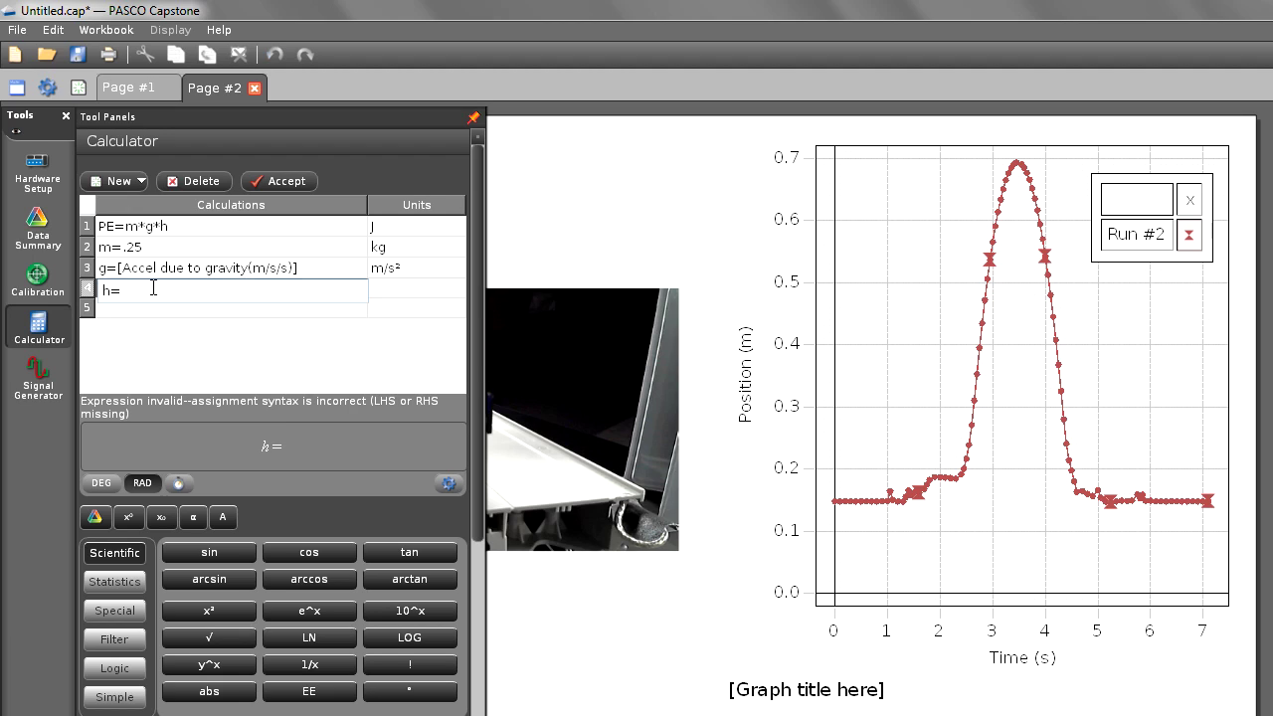
click(96, 513)
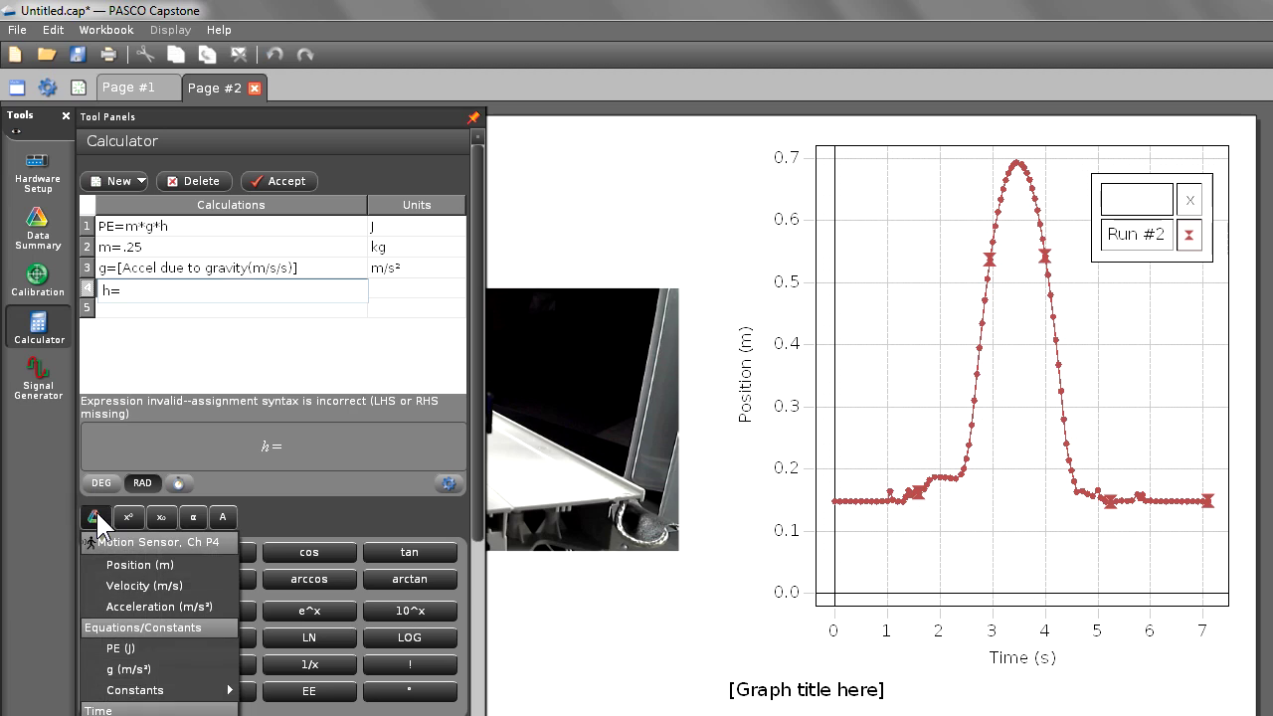
click(126, 563)
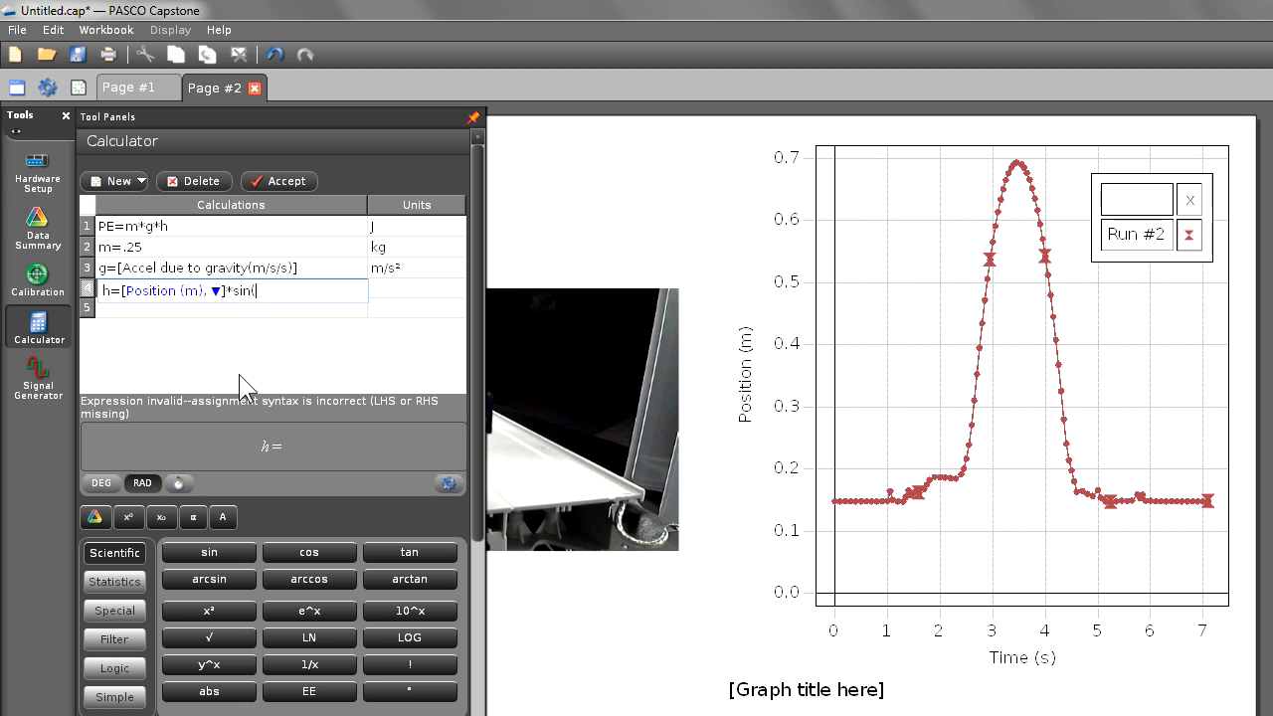
key(Tab)
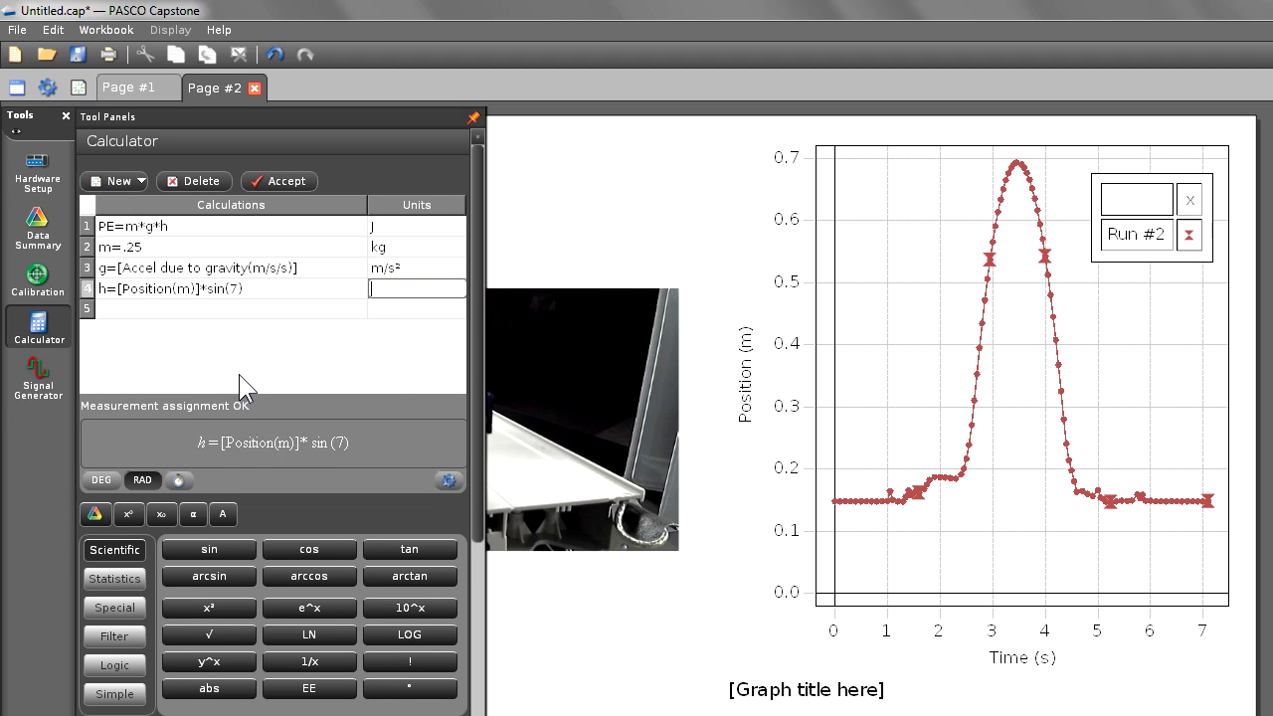
text(m)
key(Return)
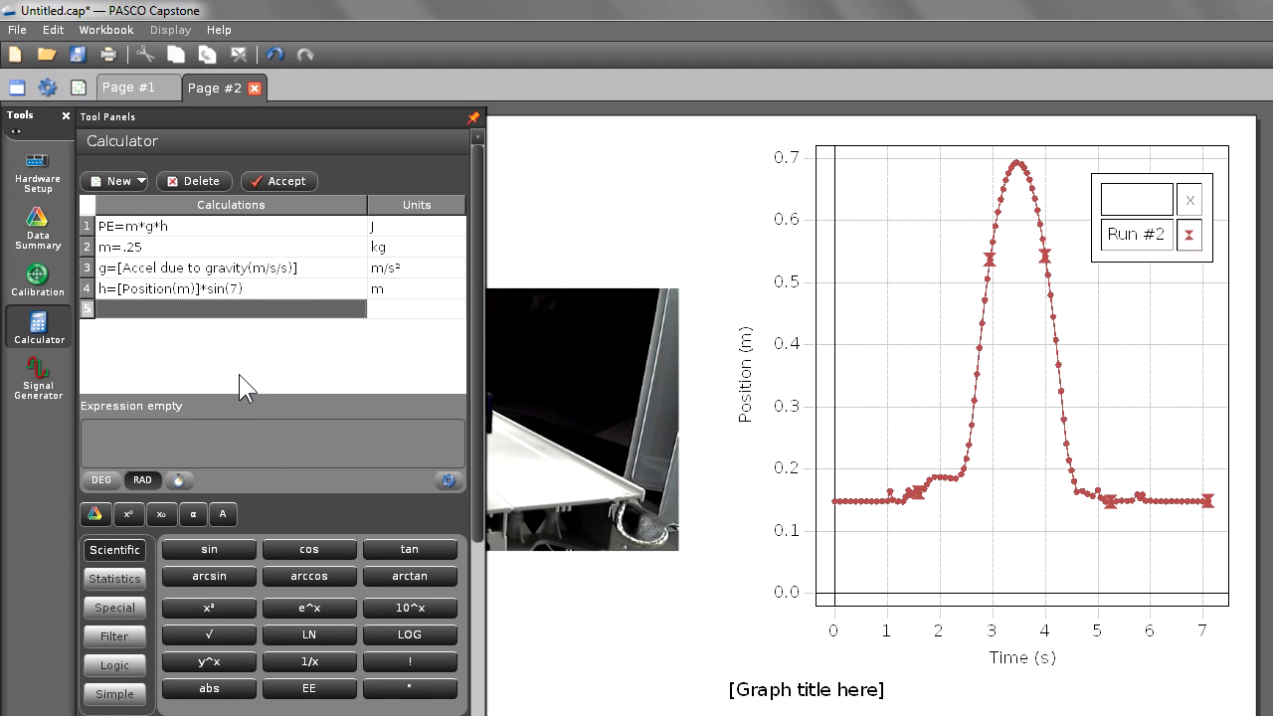
click(241, 289)
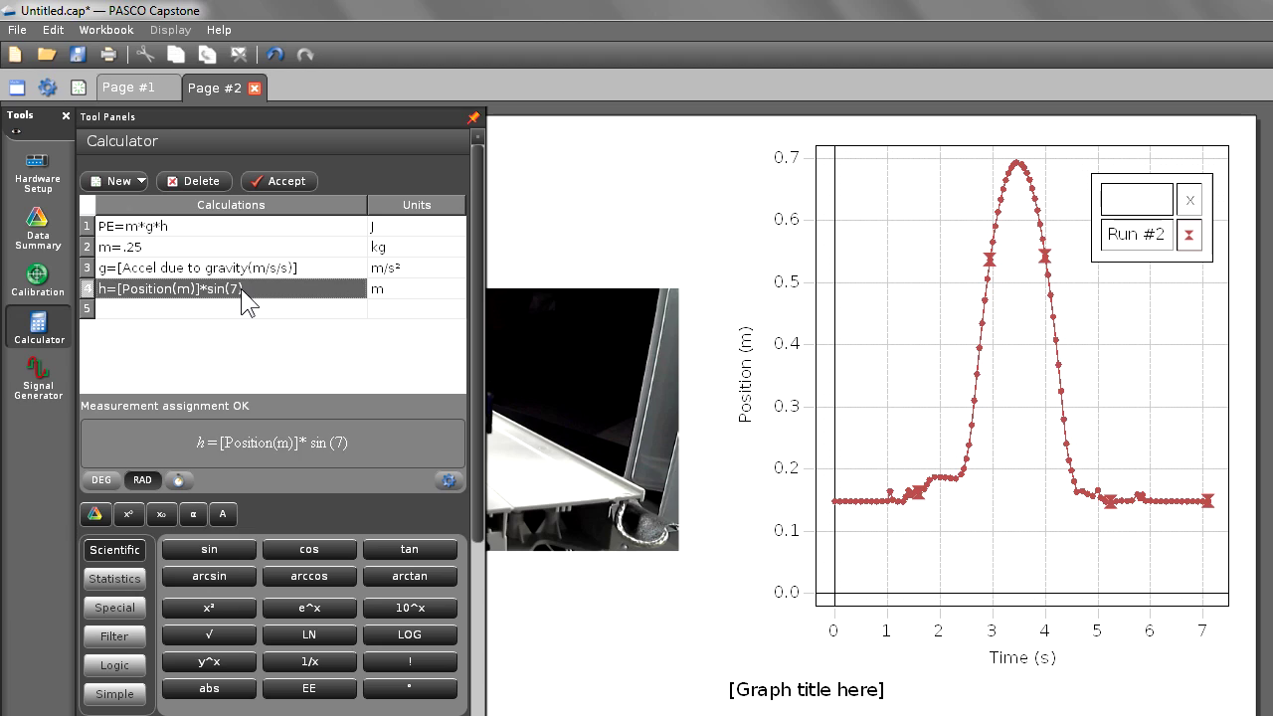
click(102, 481)
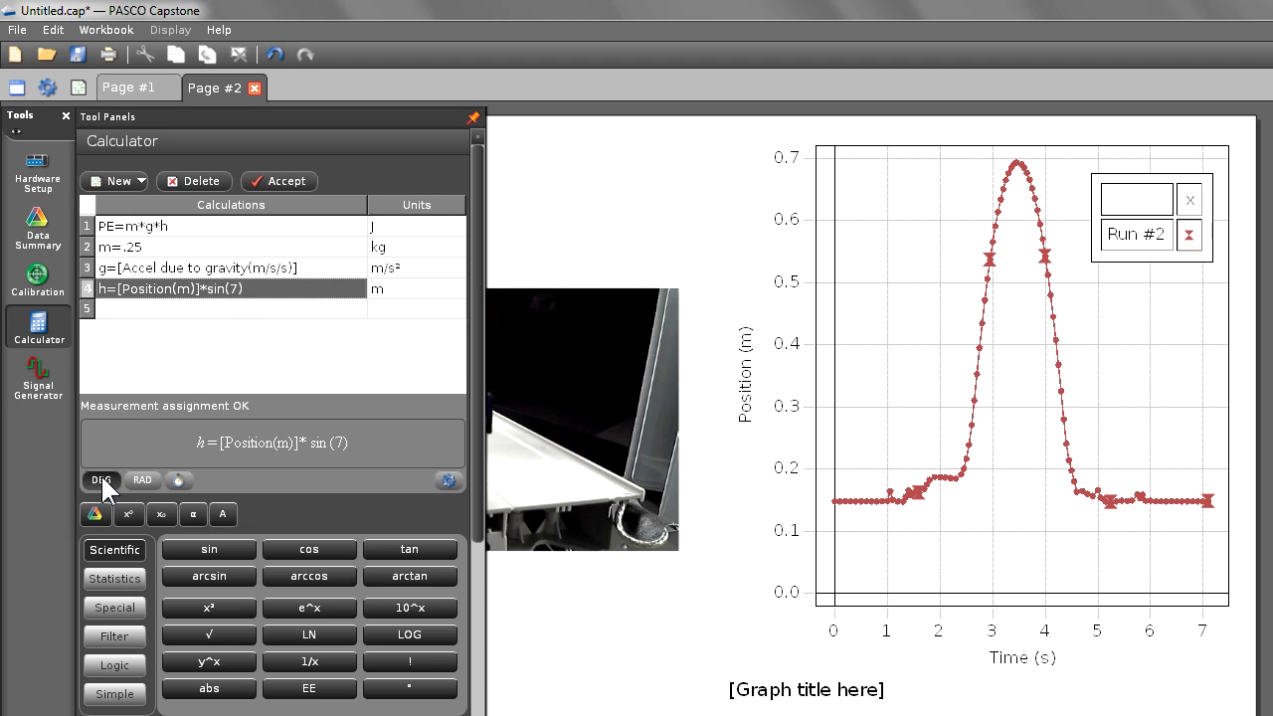
Step: Switch the graph's y-axis to PE (J) and rescale so the curve peaking near 0.21 J fits
click(755, 412)
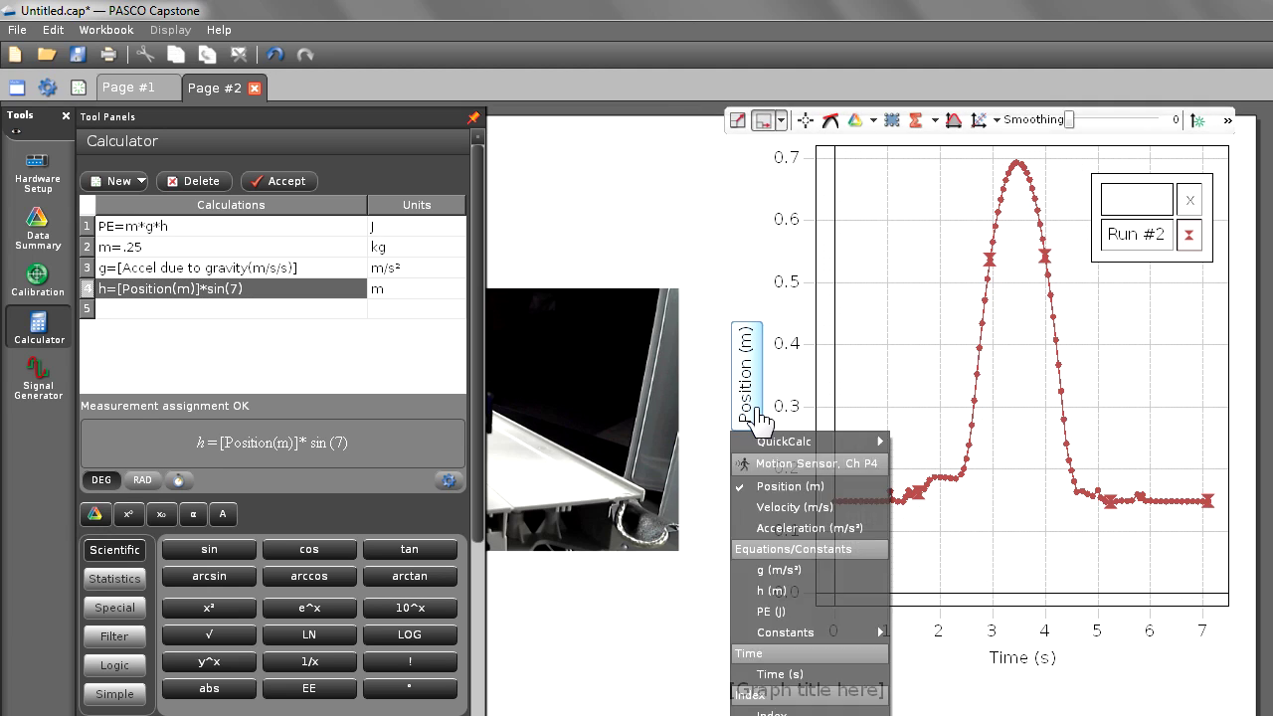
click(769, 611)
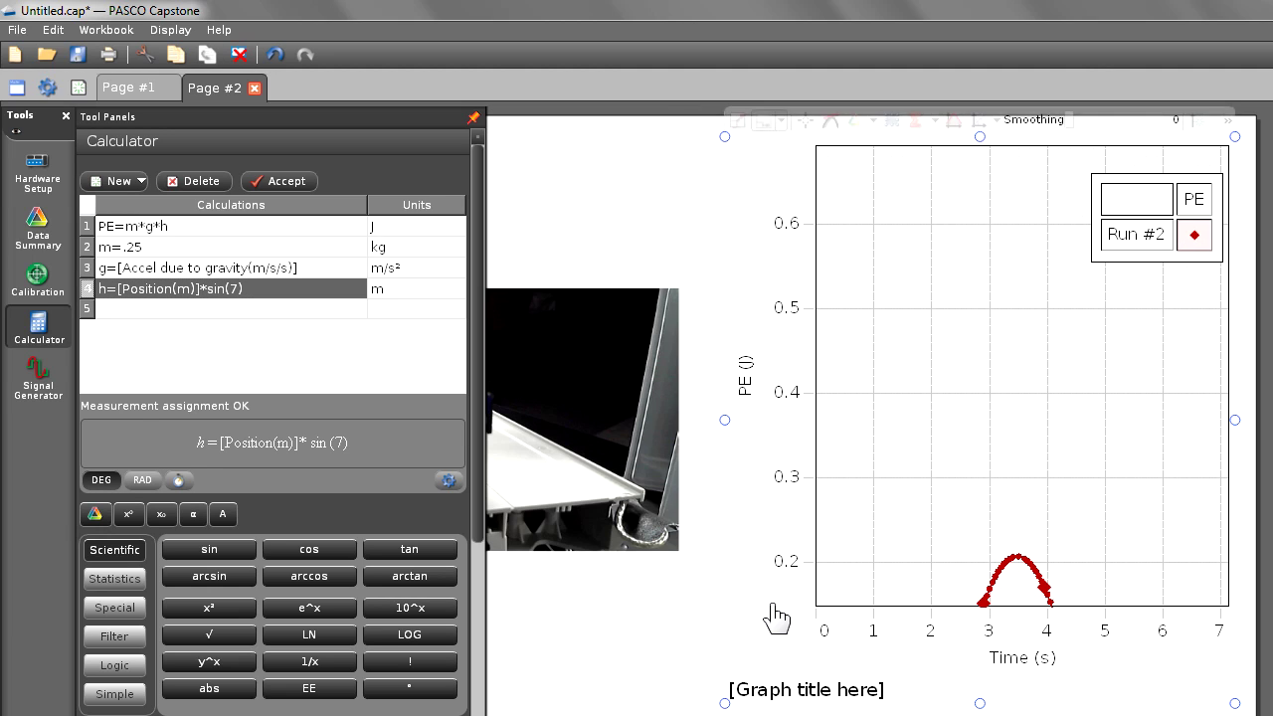
click(737, 121)
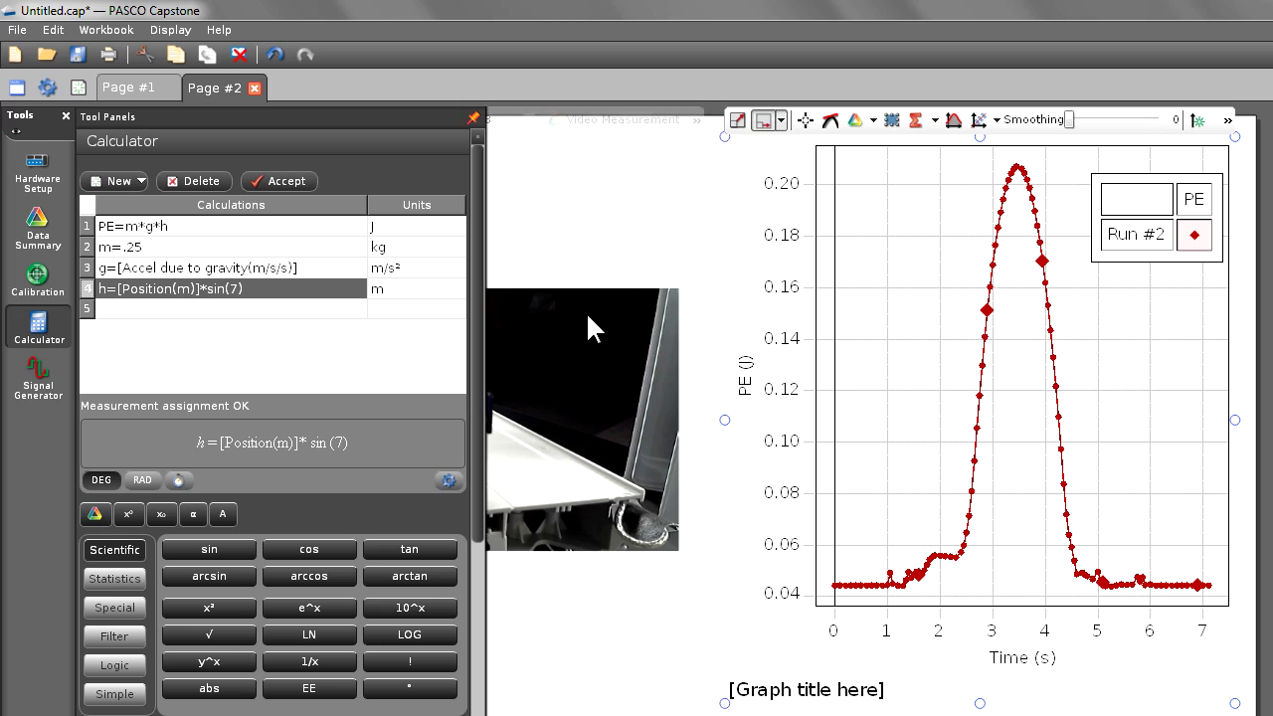
Step: Enter KE=.5*m*[Velocity(m/s)]^2 in calculation row 5 with units of J
click(119, 310)
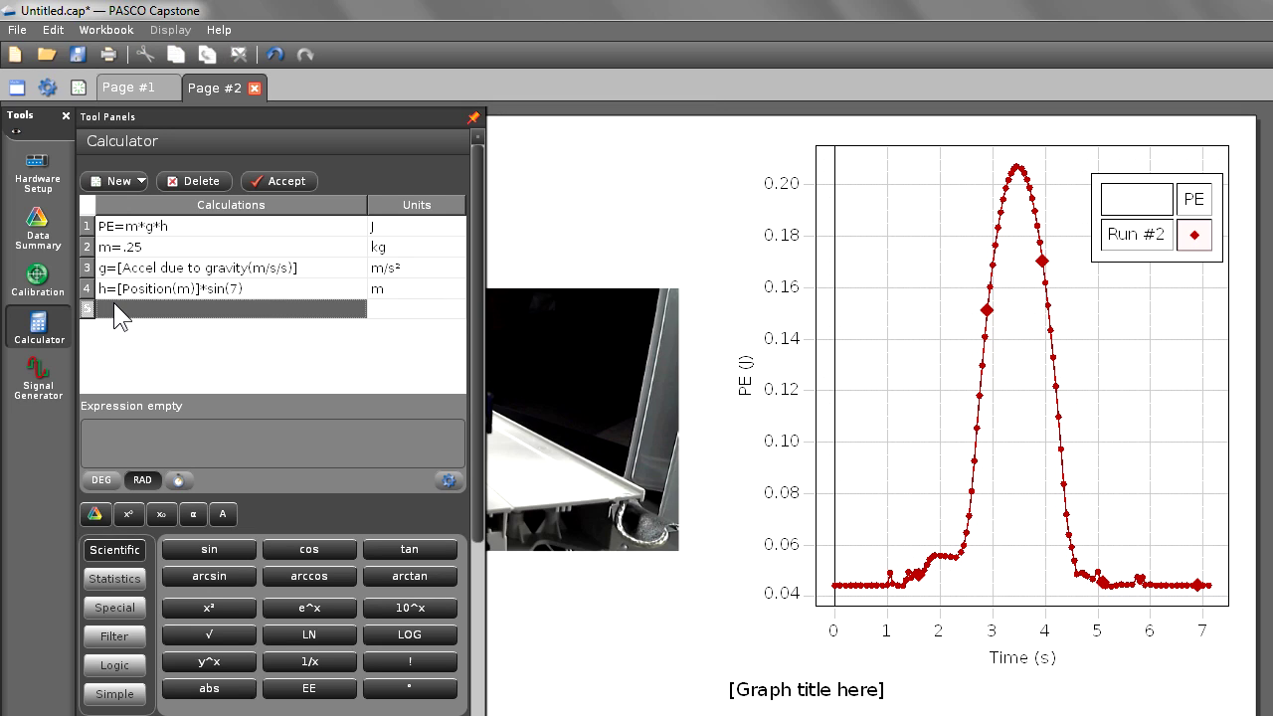
click(114, 303)
text(KE=.5*m*)
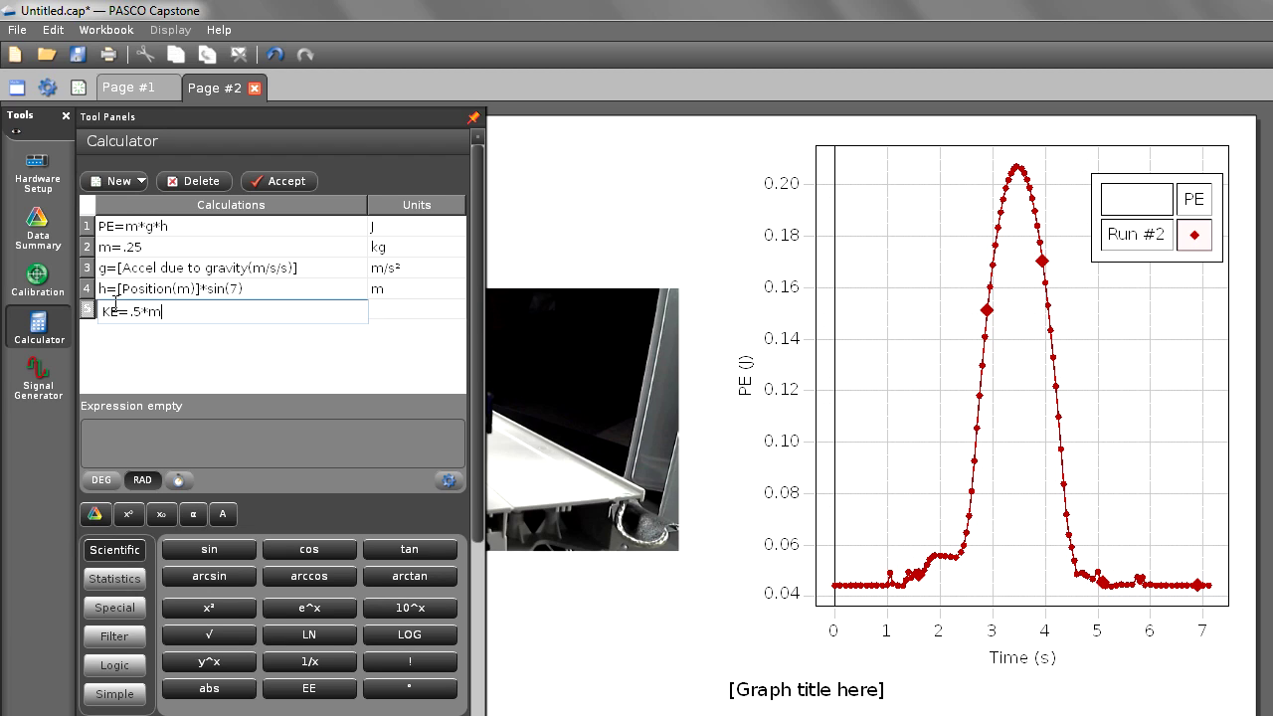
click(94, 511)
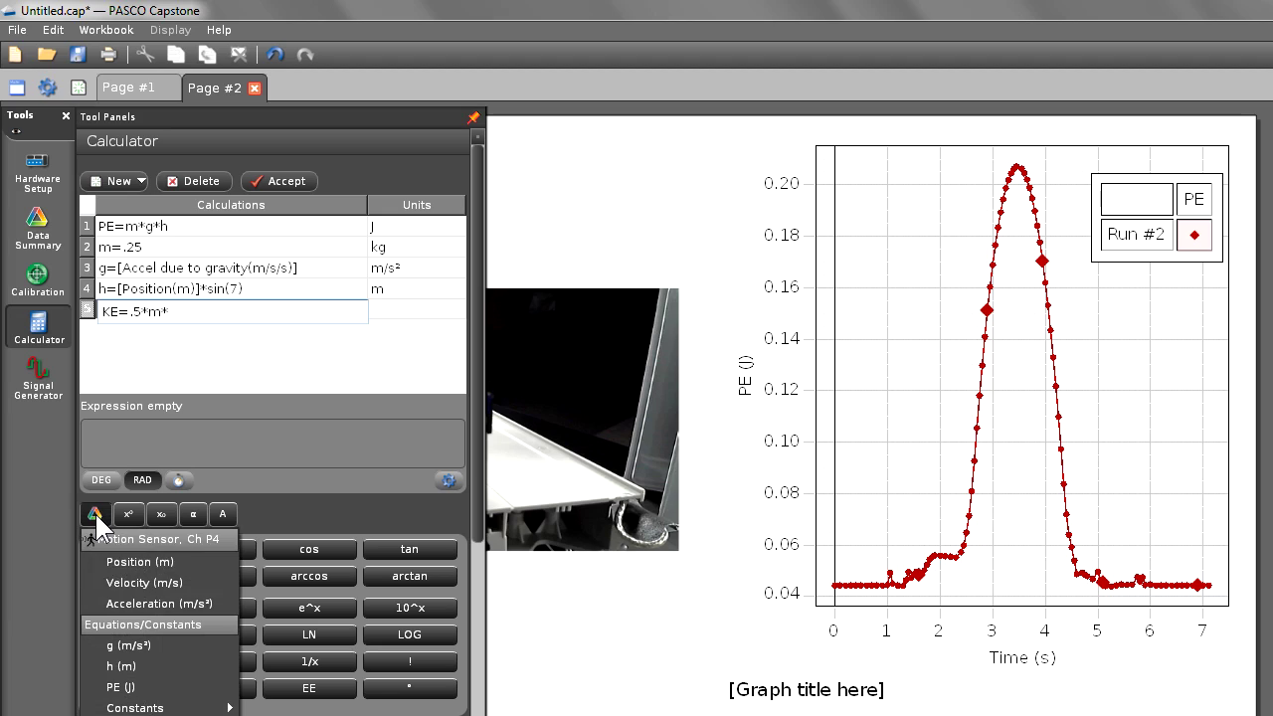
click(103, 582)
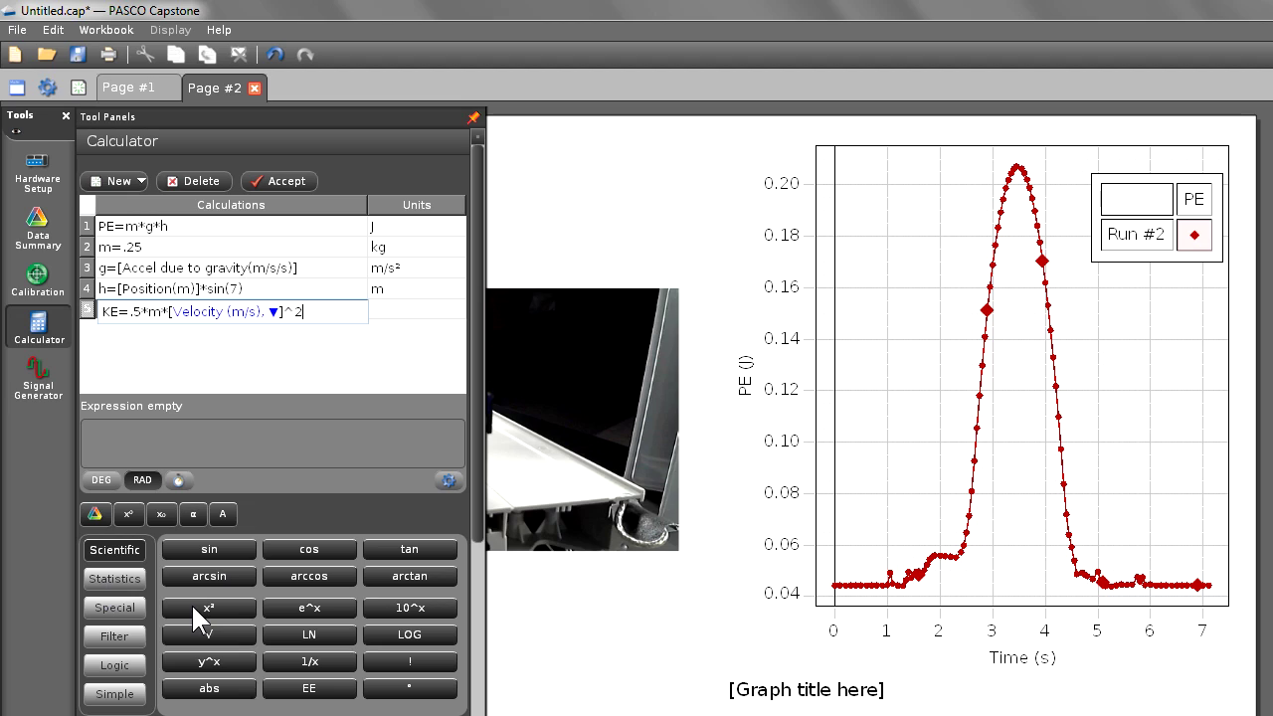
key(Return)
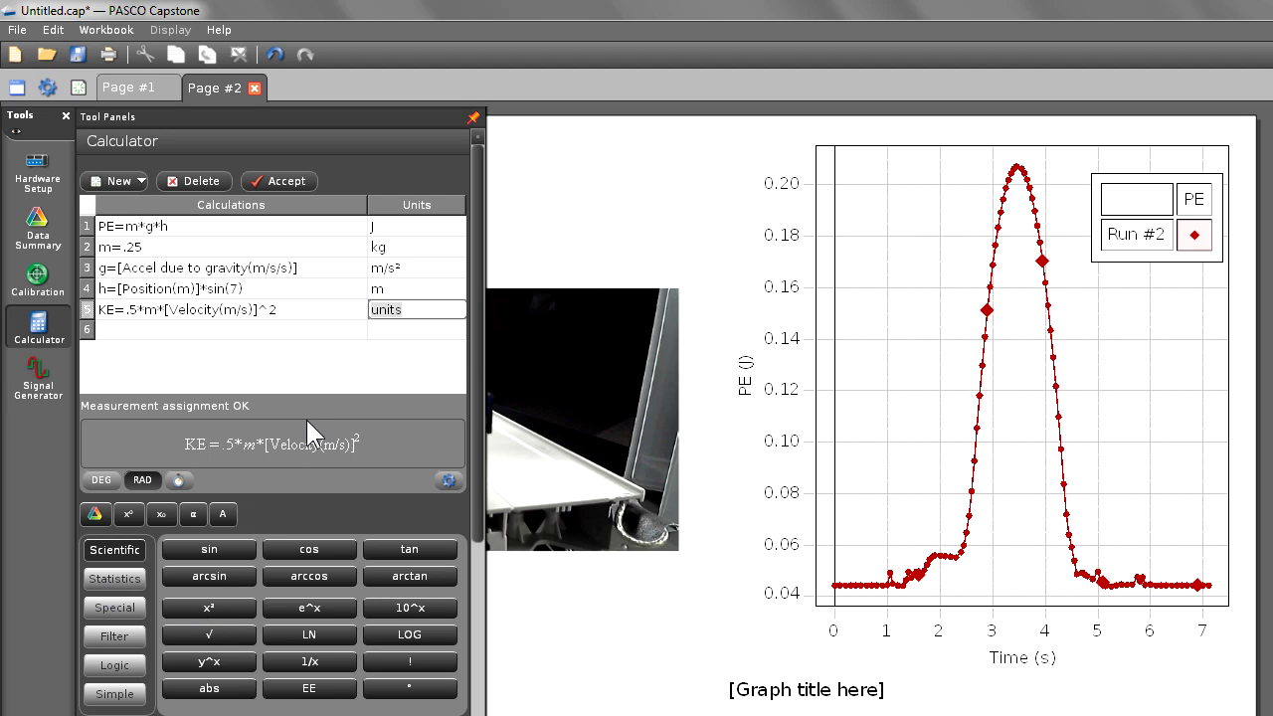
text(J)
key(Return)
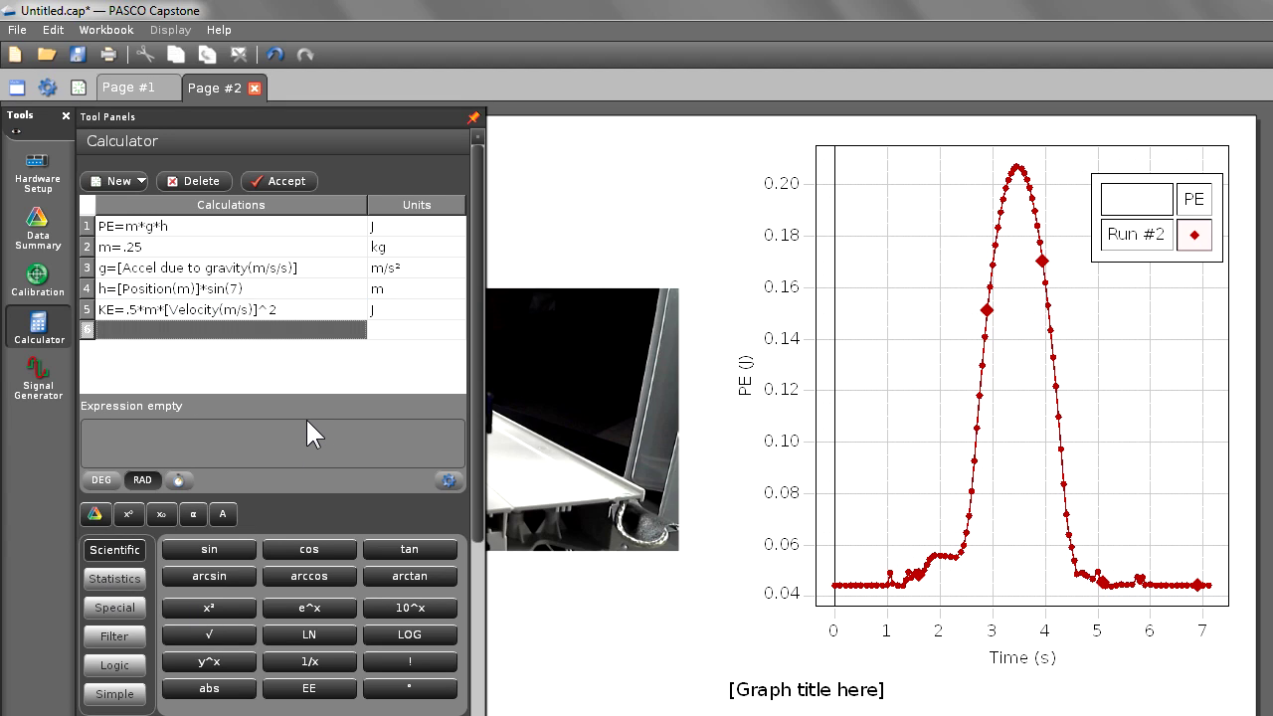
mouse_move(813, 176)
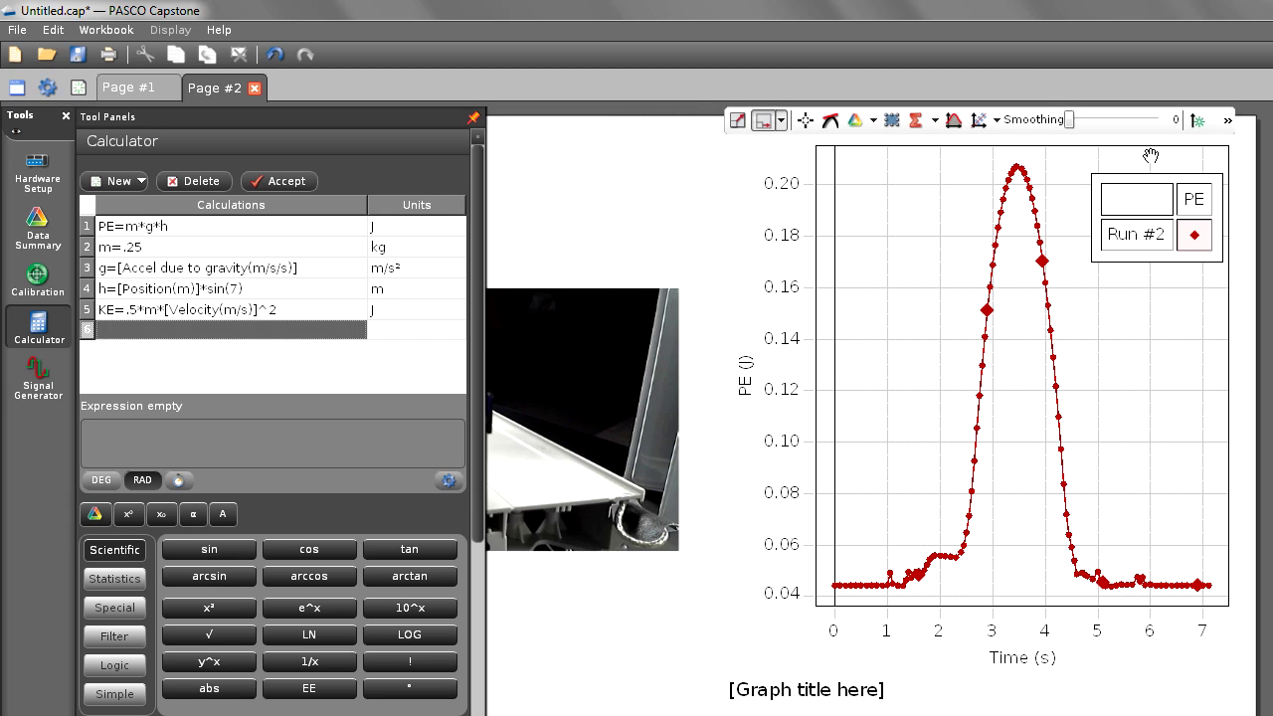
Step: Add a lower plot area showing KE (J) versus time and scale both plots to fit
click(1227, 122)
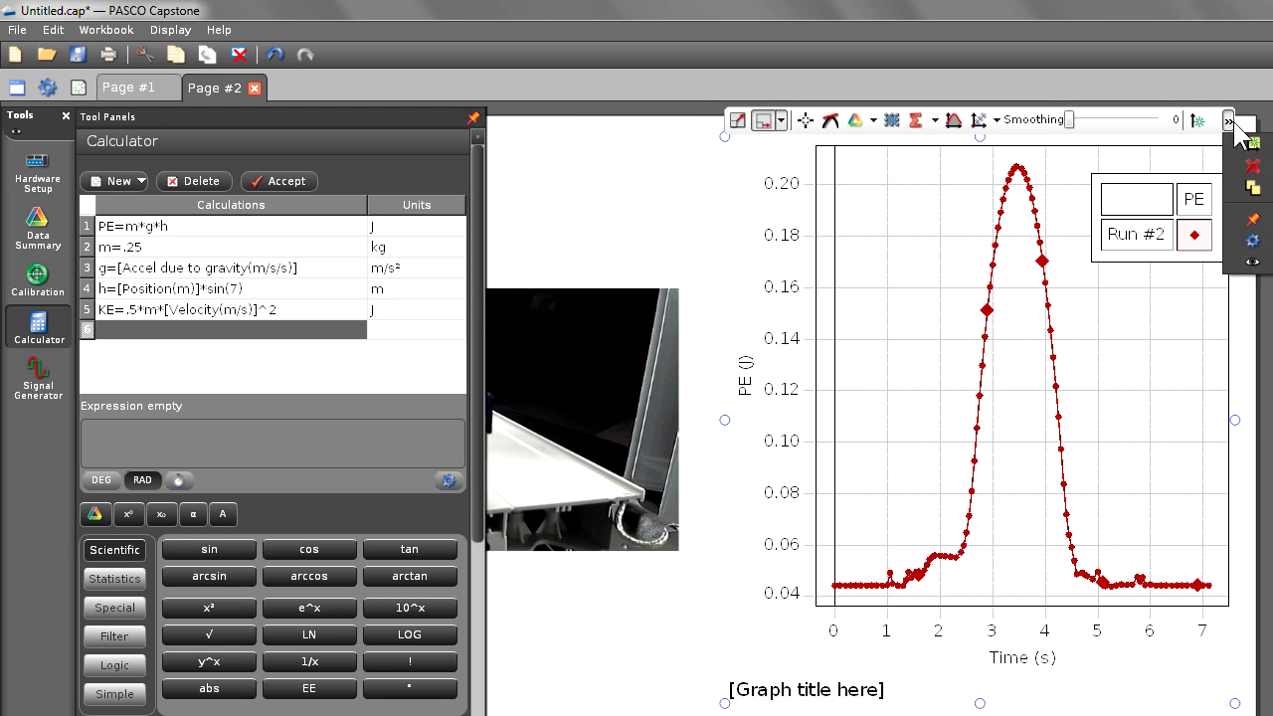
click(1250, 144)
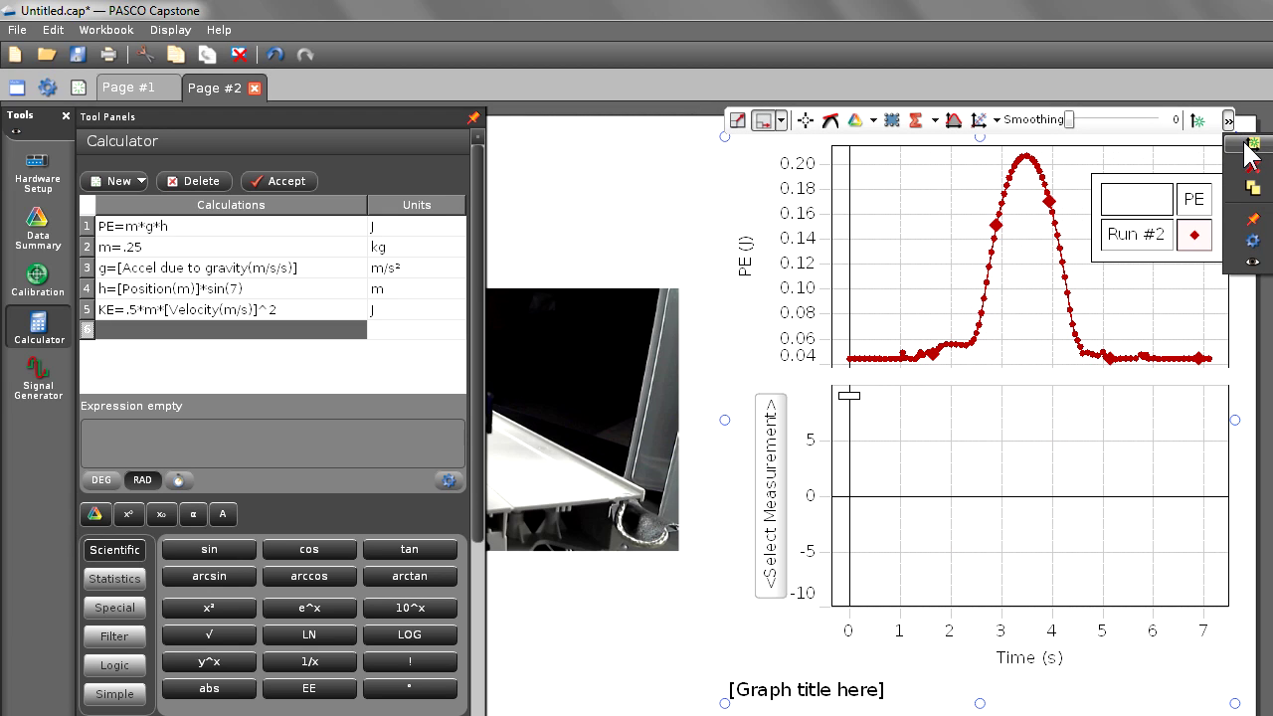
click(781, 519)
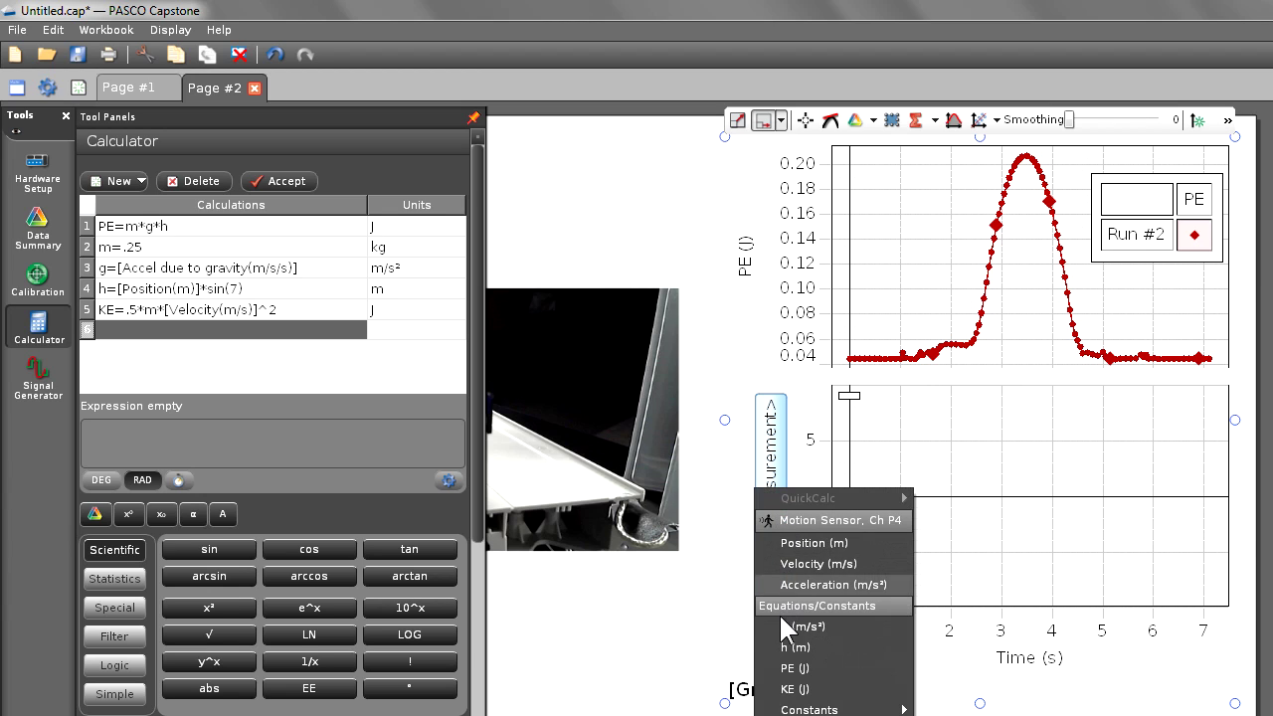
click(784, 687)
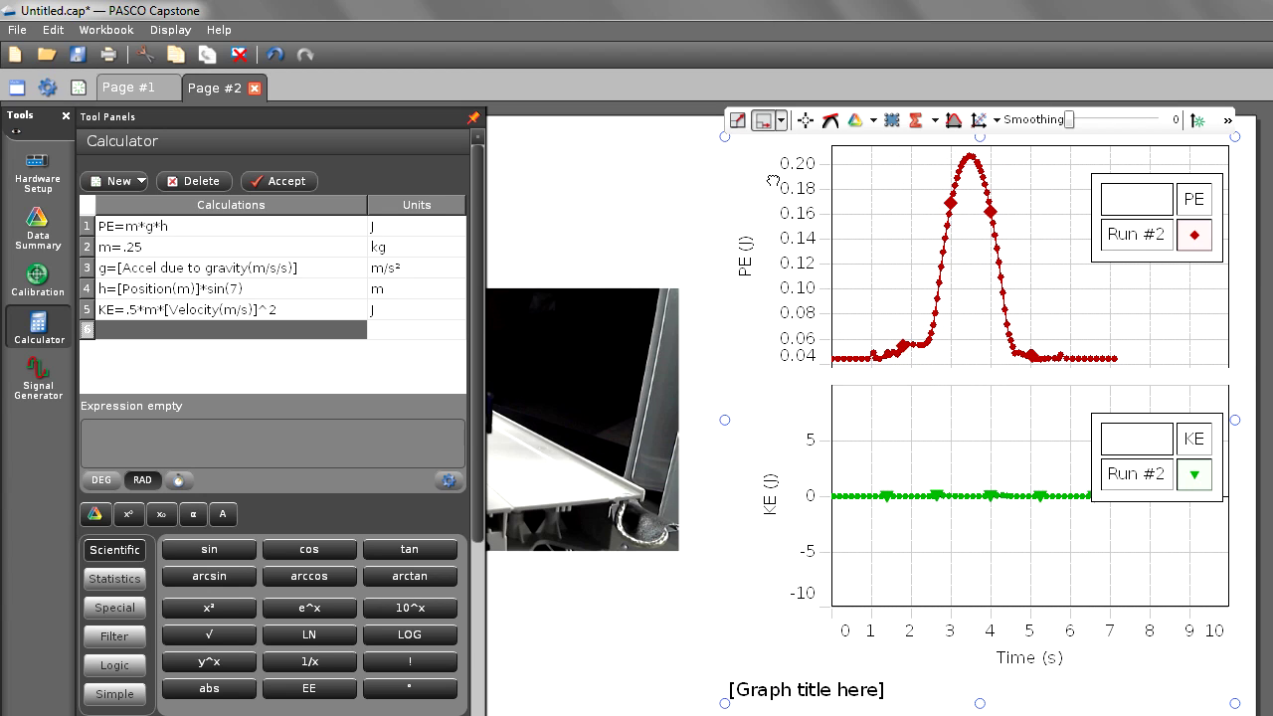
click(734, 125)
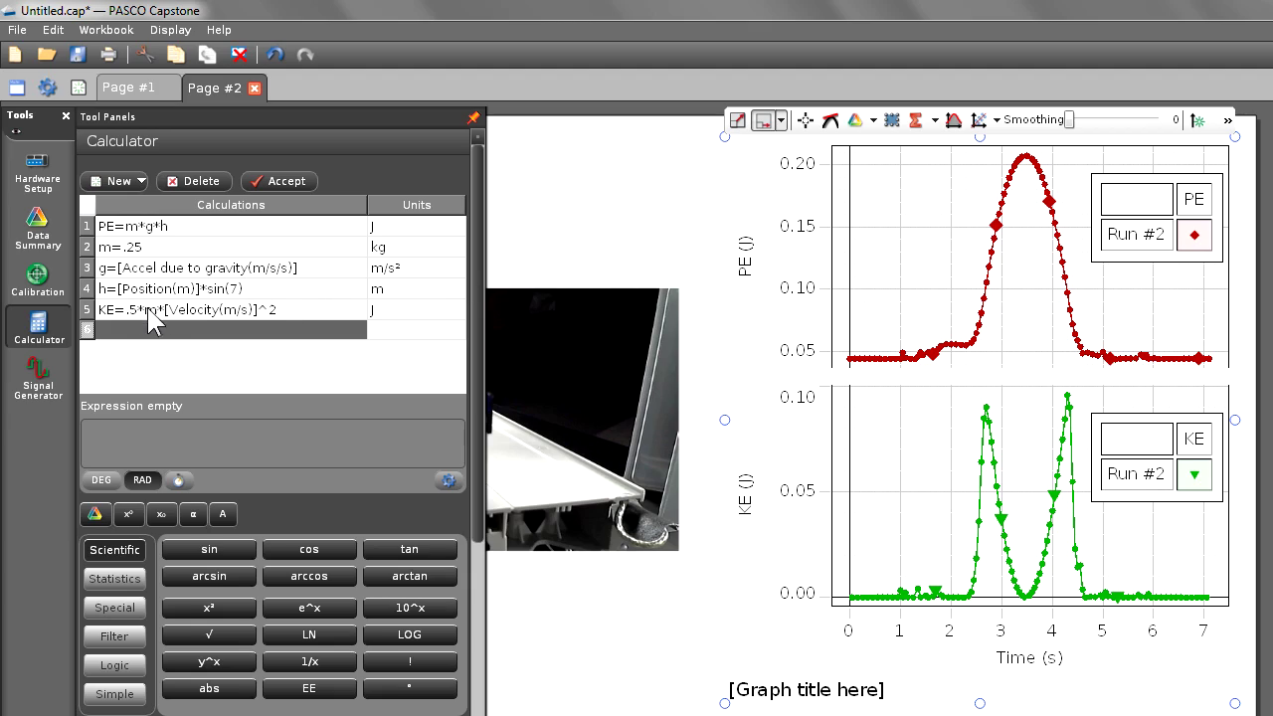
Step: Enter TE=PE+KE with units J as the sixth calculator row
click(120, 326)
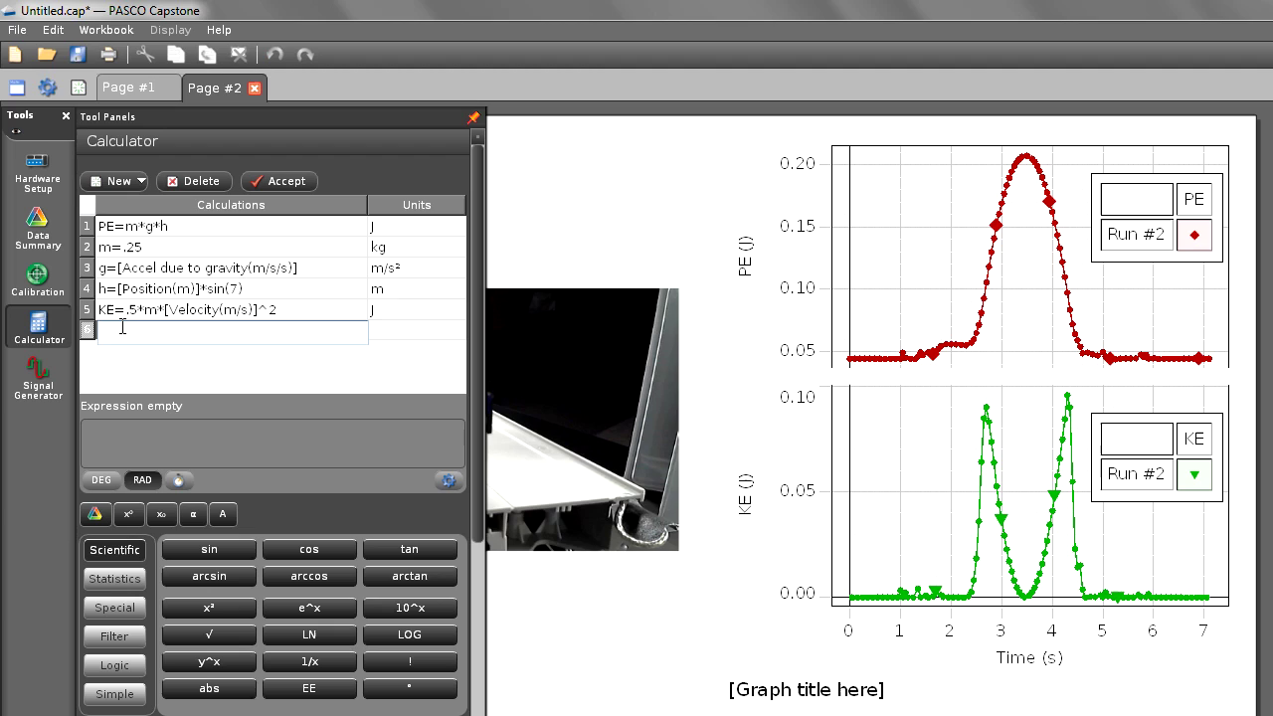
text(TE=PE+KE)
key(Return)
text(J)
key(Return)
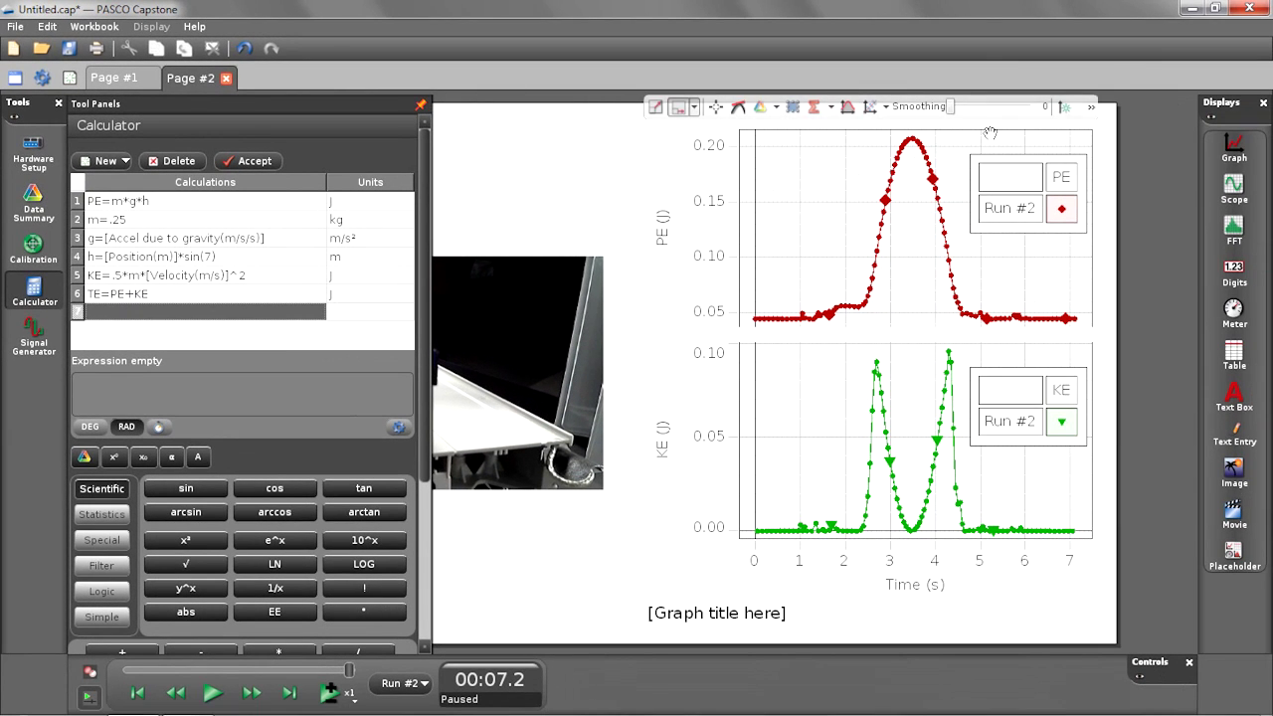
click(1091, 106)
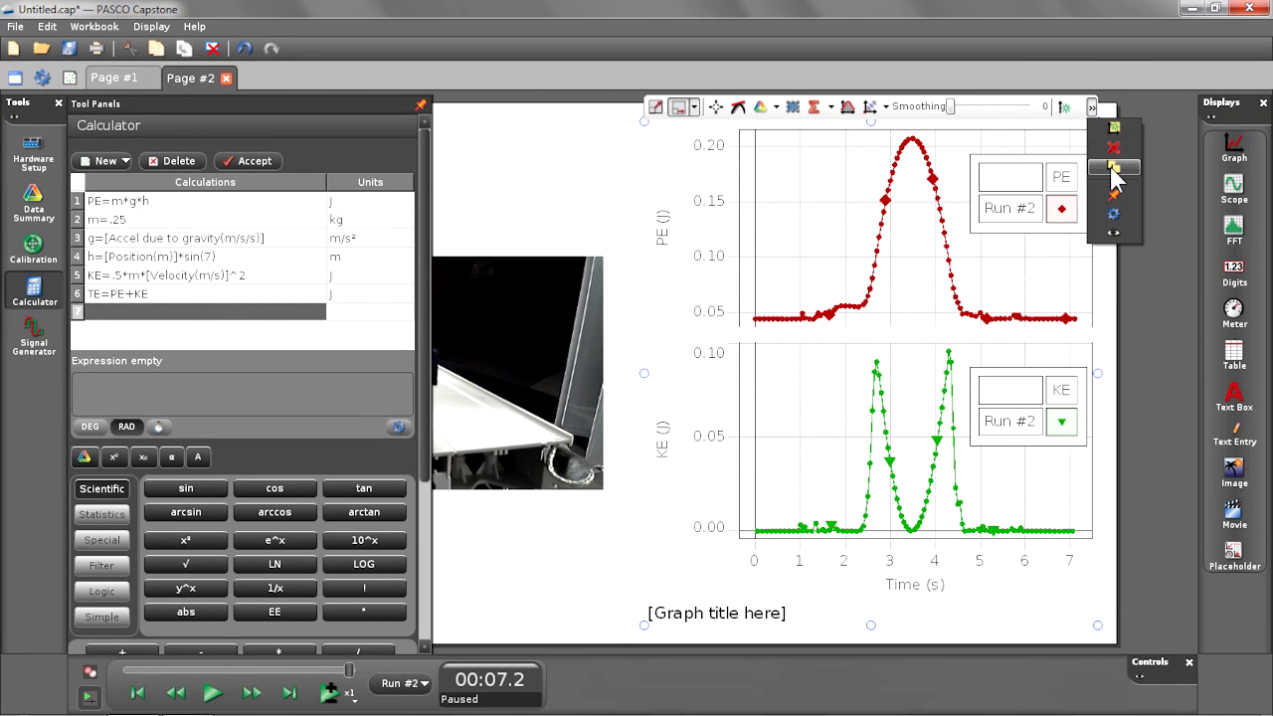
Step: Add a third plot area showing TE (J) and scale all three plots to fit
click(1114, 127)
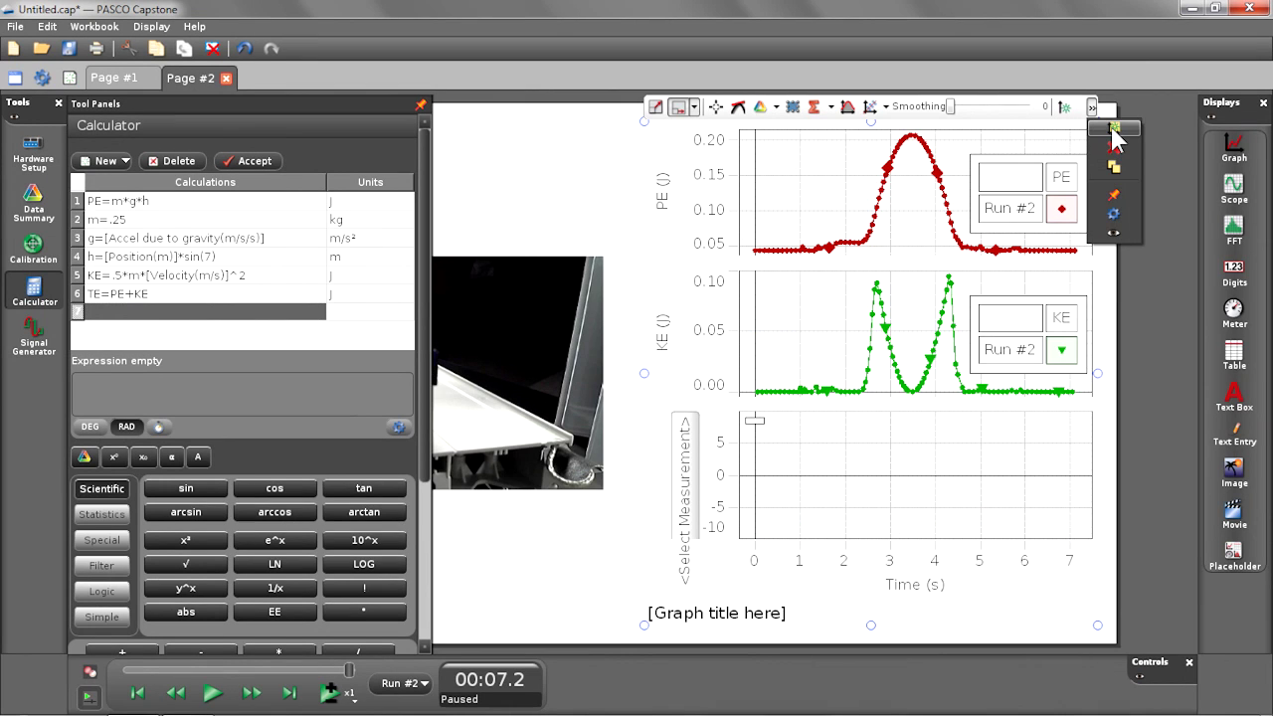
click(683, 517)
click(696, 623)
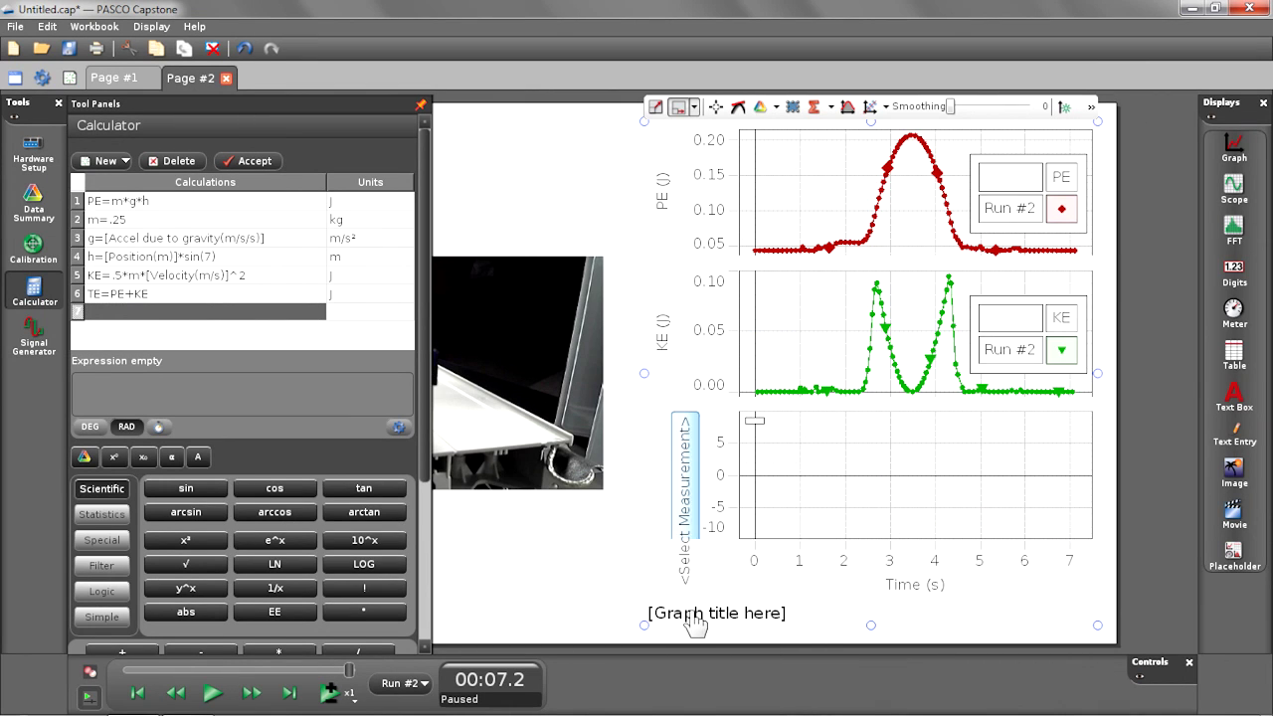
click(655, 106)
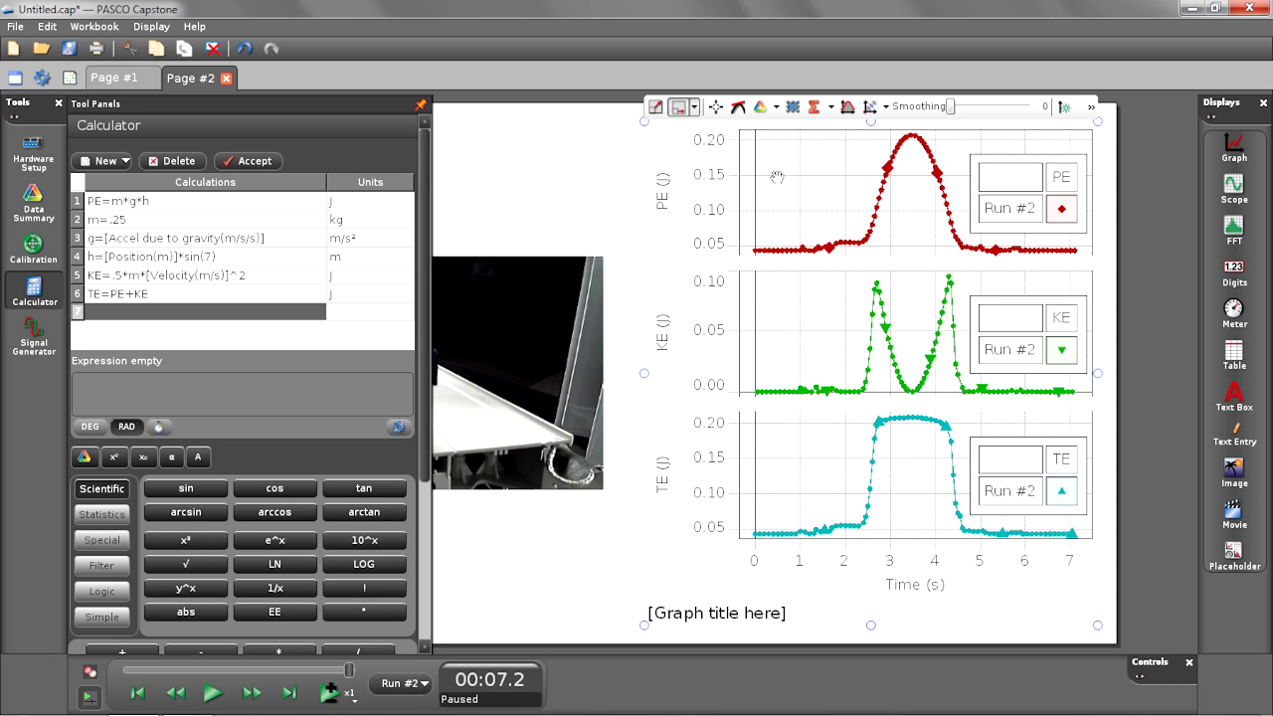
Step: Hide the legends on the PE, KE and TE plots
right_click(837, 186)
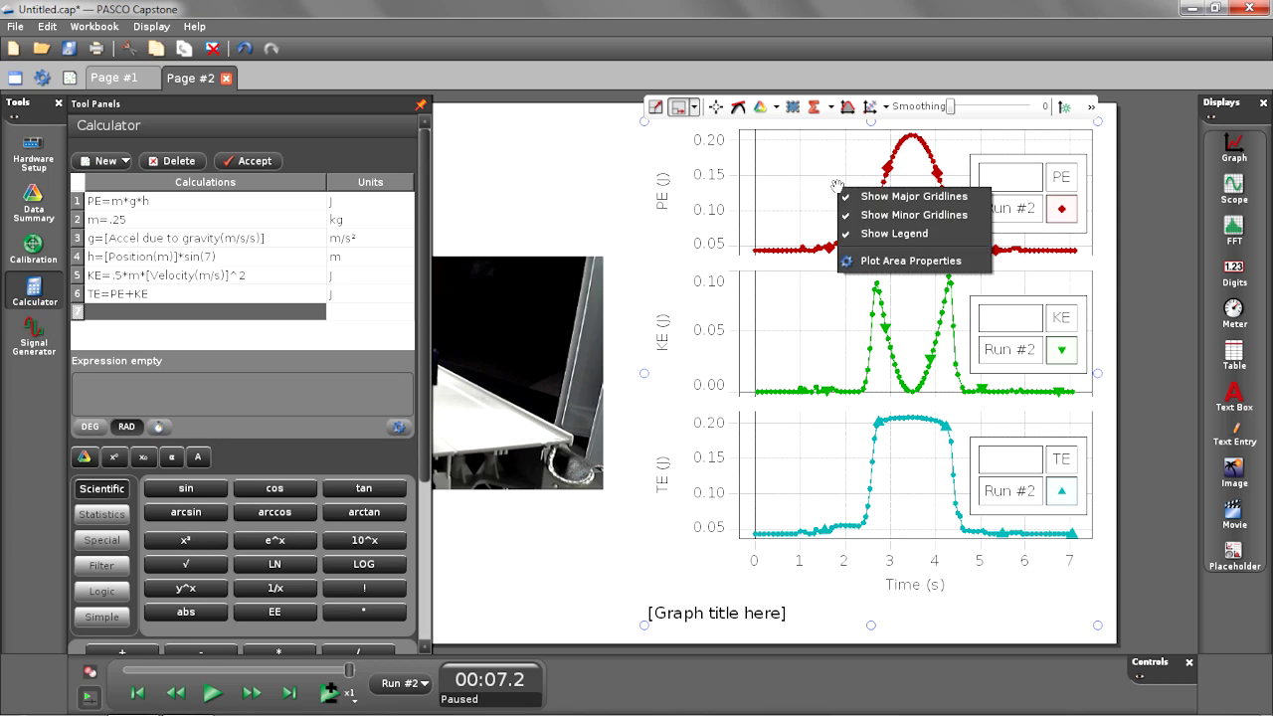
click(863, 235)
right_click(819, 335)
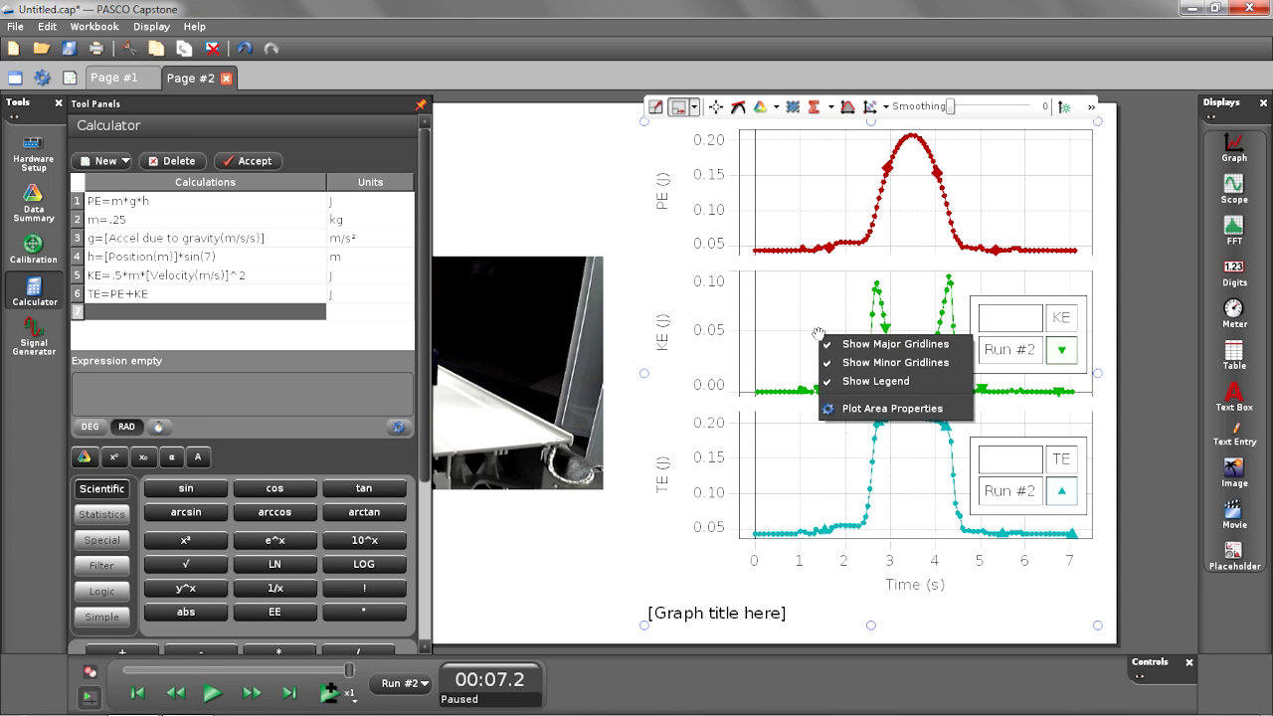
click(833, 381)
right_click(813, 456)
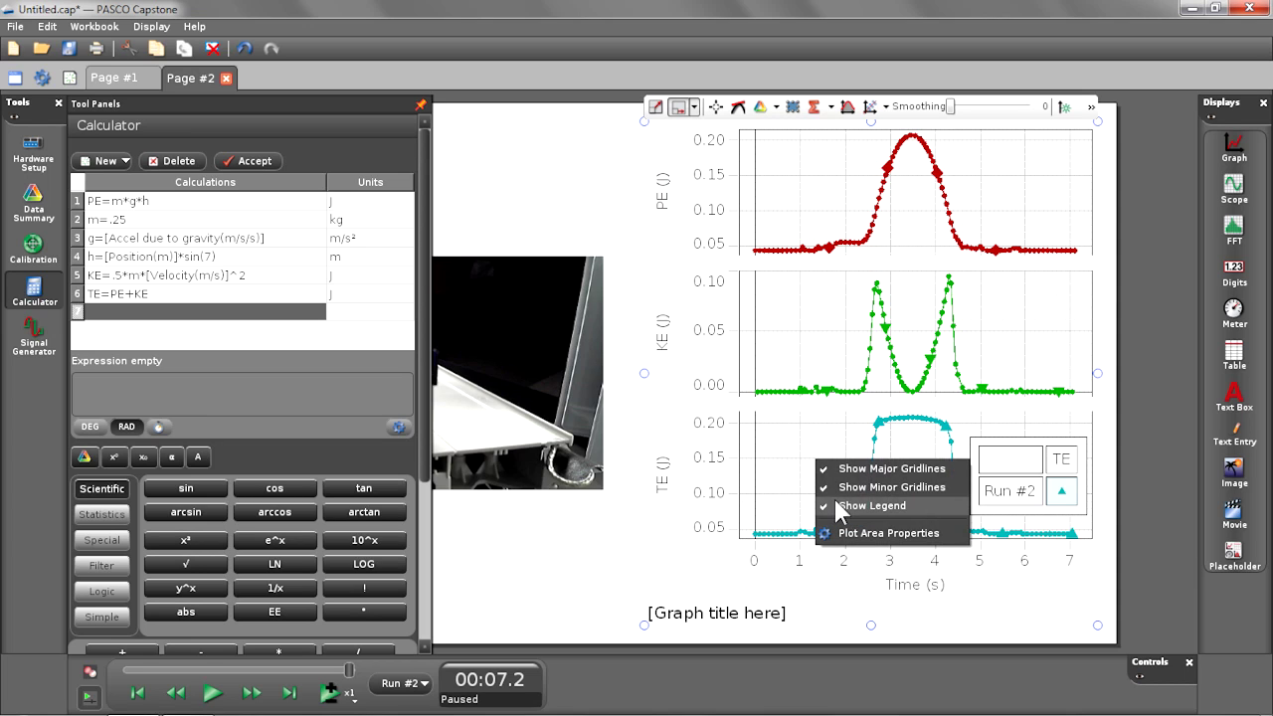
click(834, 500)
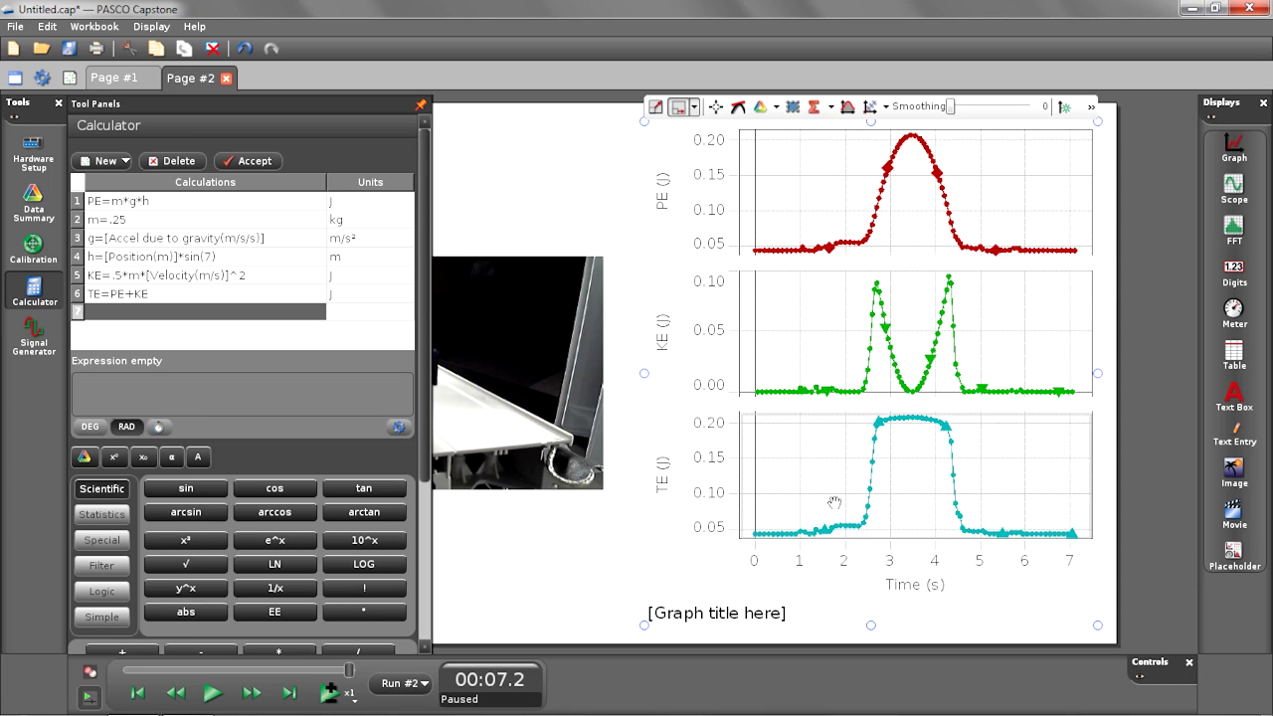
Step: Replace the graph title placeholder with 'Energy of cart moving up and down track'
click(684, 617)
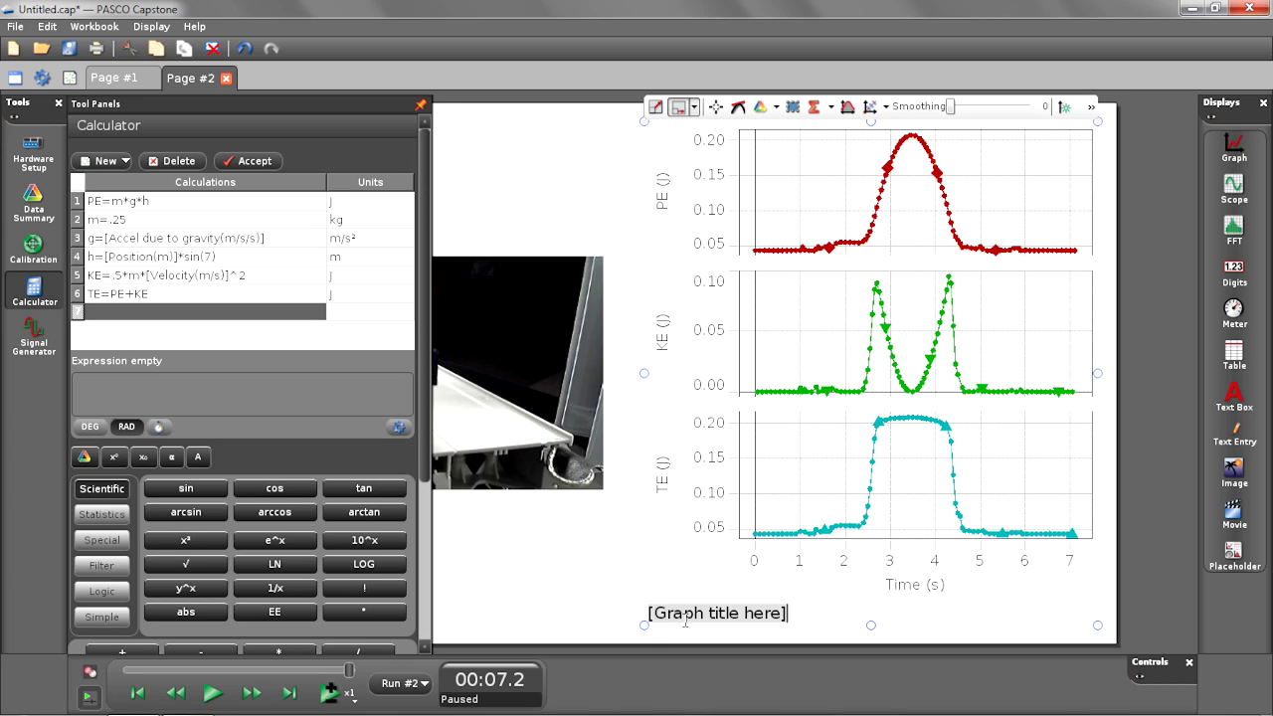
key(BackSpace)
text(Ene)
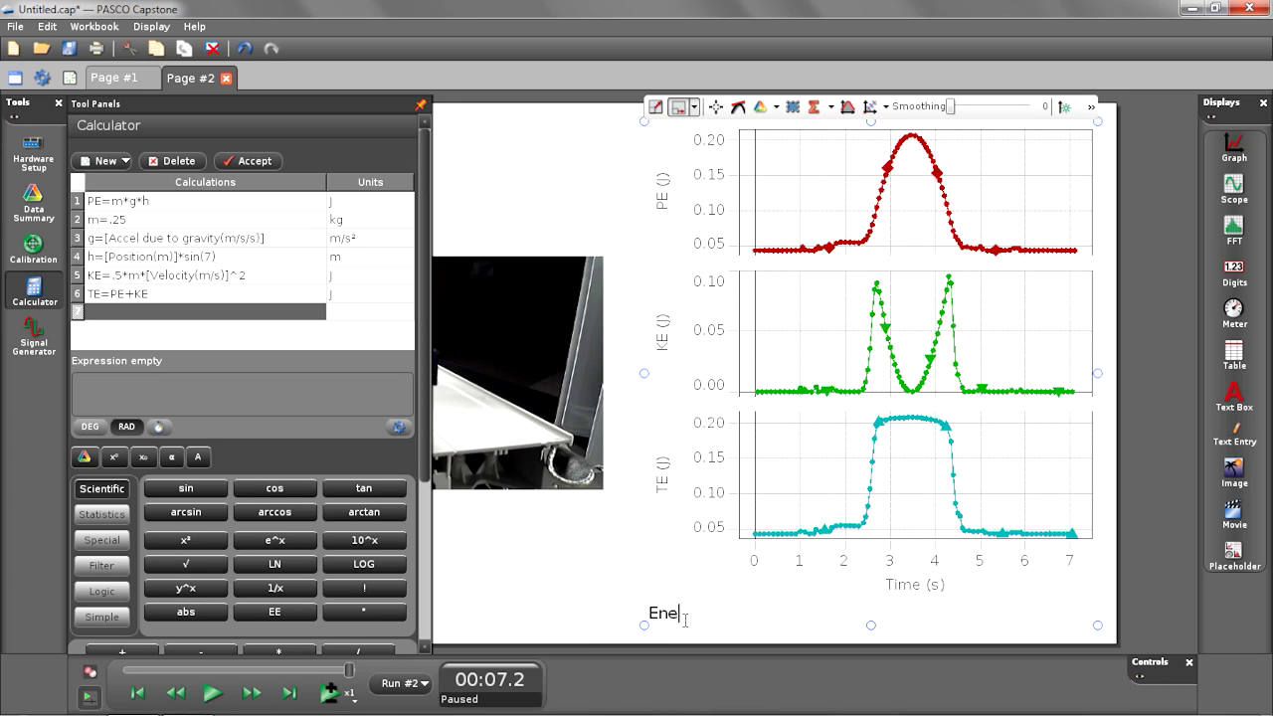
text(rgy of cart moving up and d)
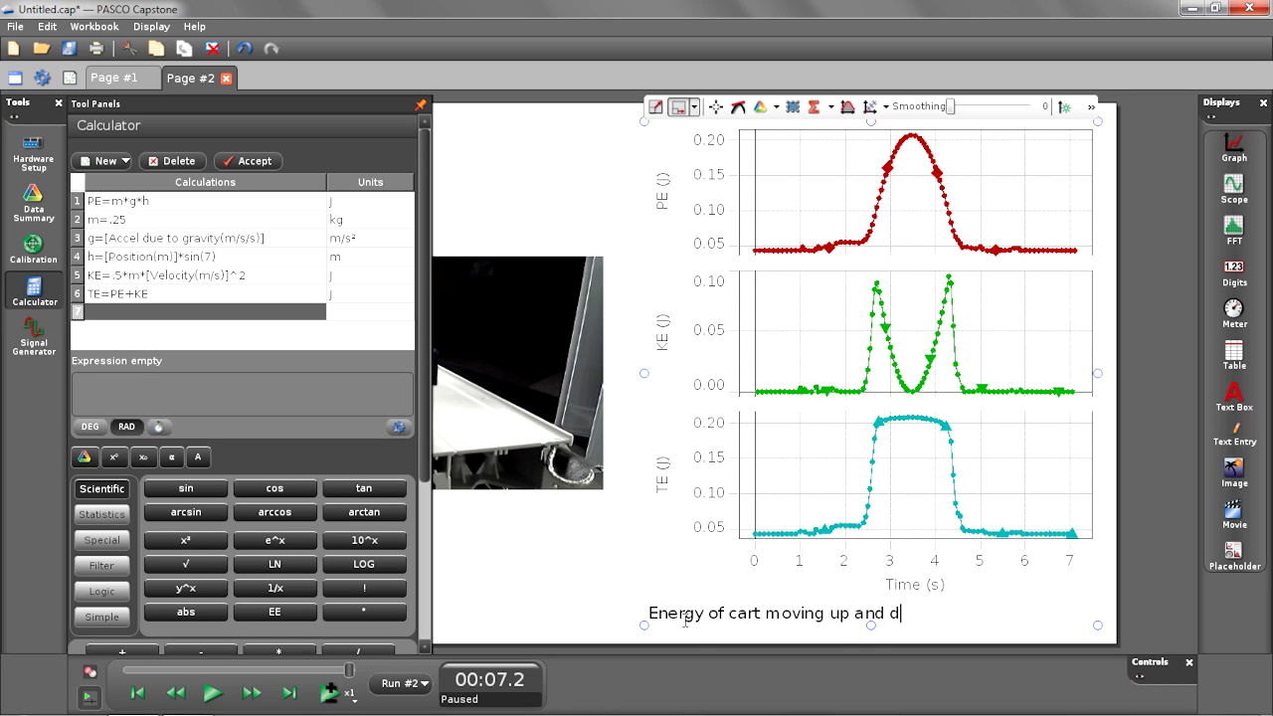
text(own track)
click(671, 525)
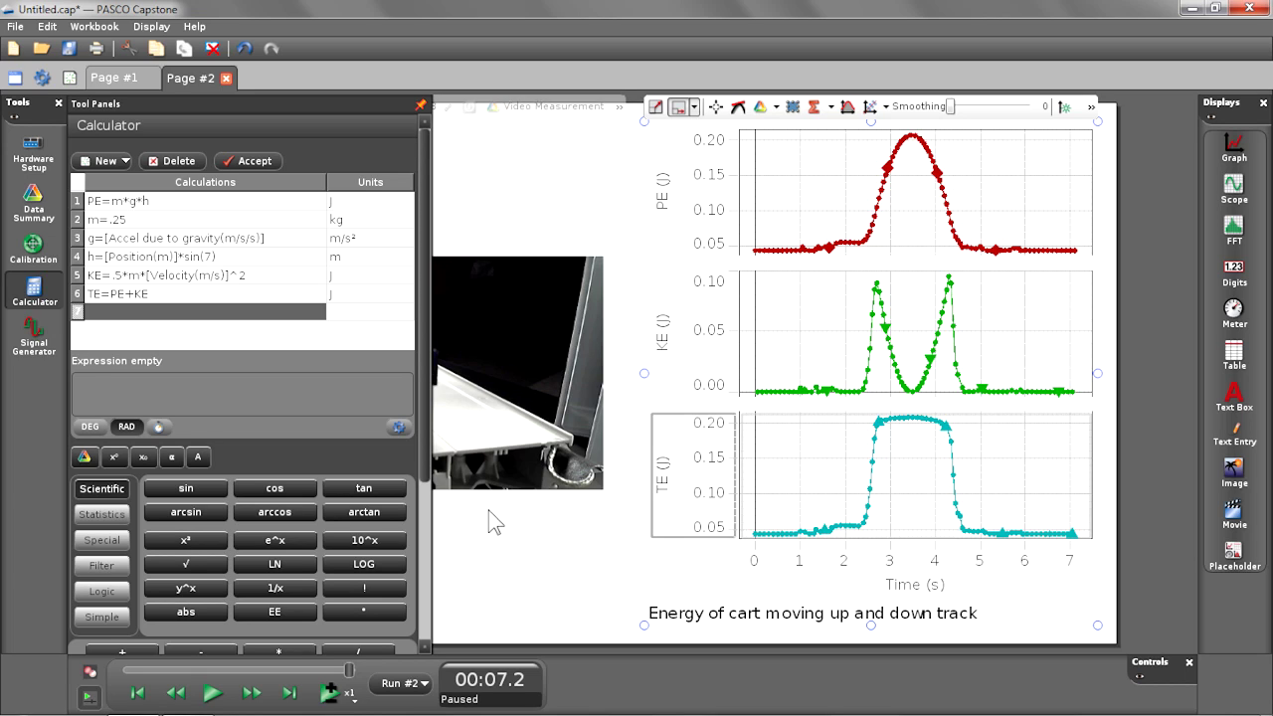
Step: Close the Calculator panel so the cart video and energy graphs fill Page #2
click(36, 287)
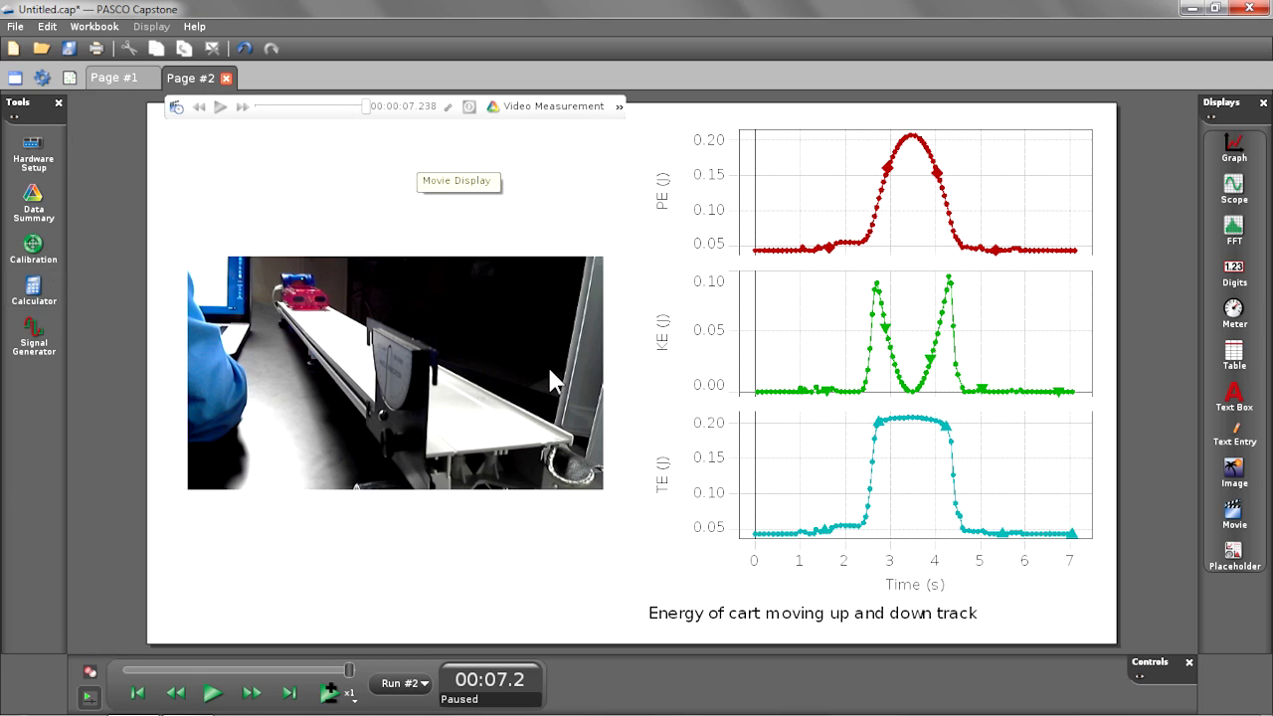
mouse_move(861, 197)
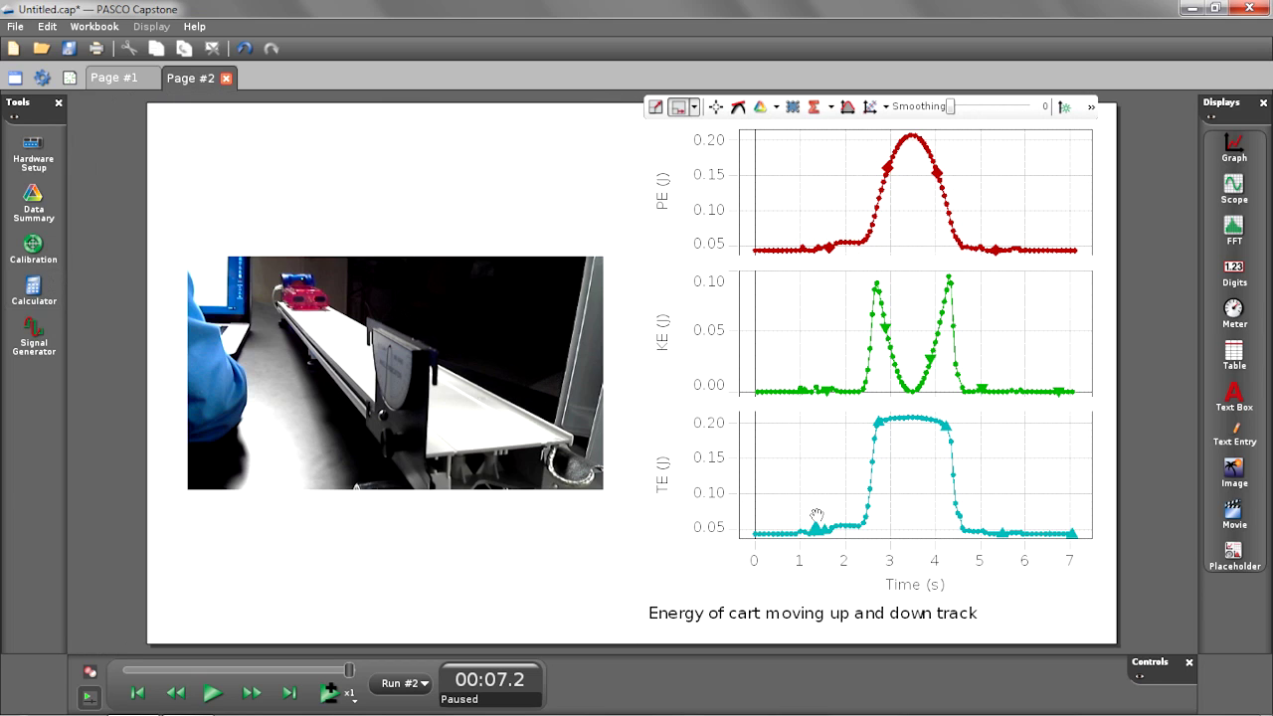
Step: Rewind Run #2 to the start and play it back with the video and graphs
click(138, 693)
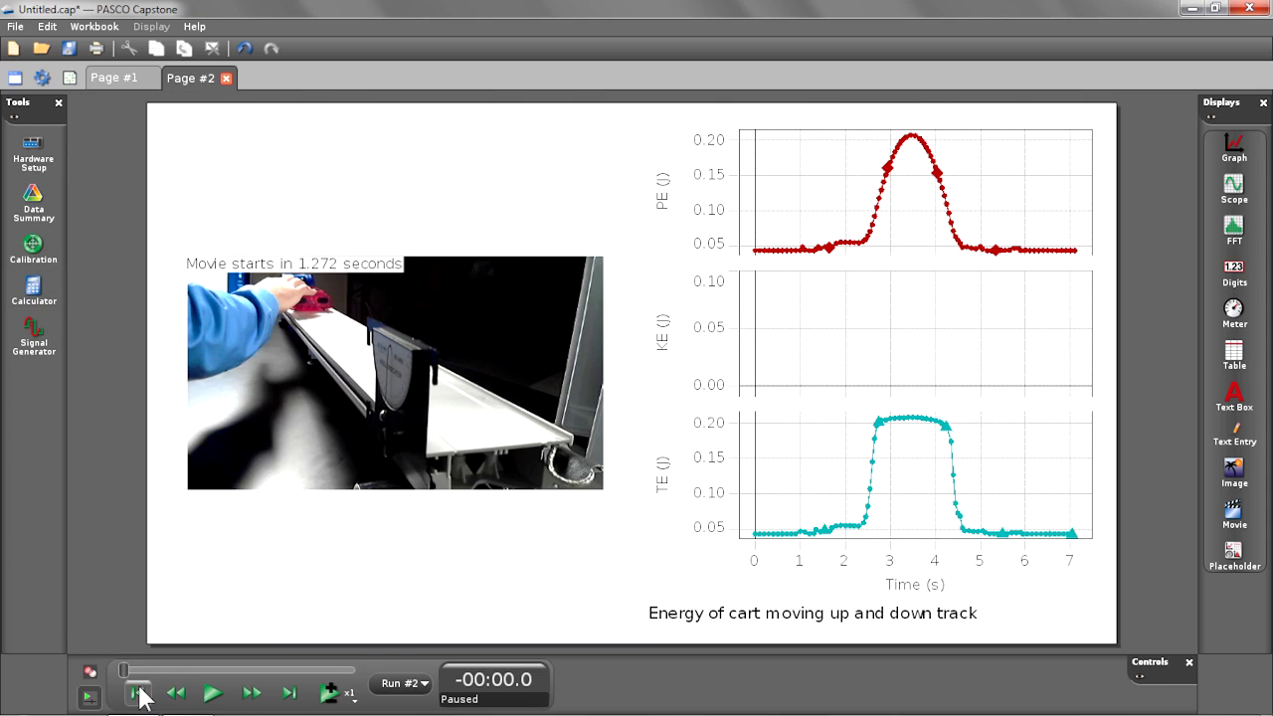
click(225, 694)
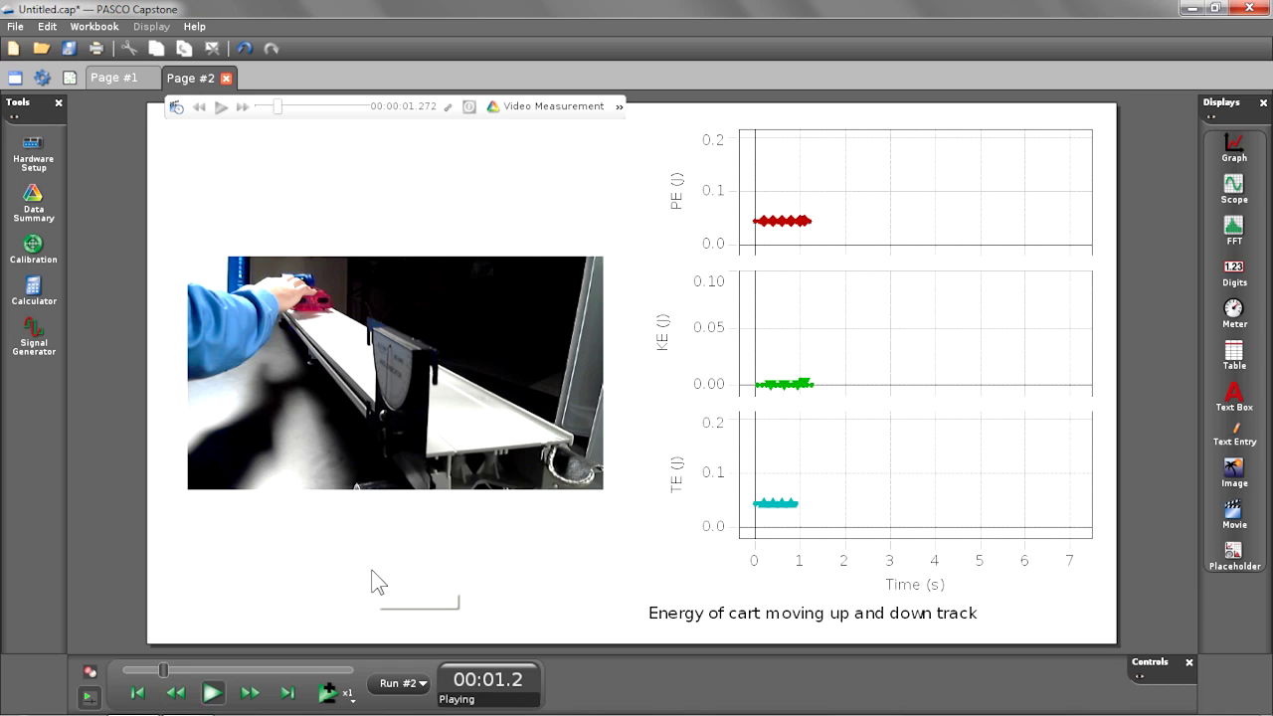